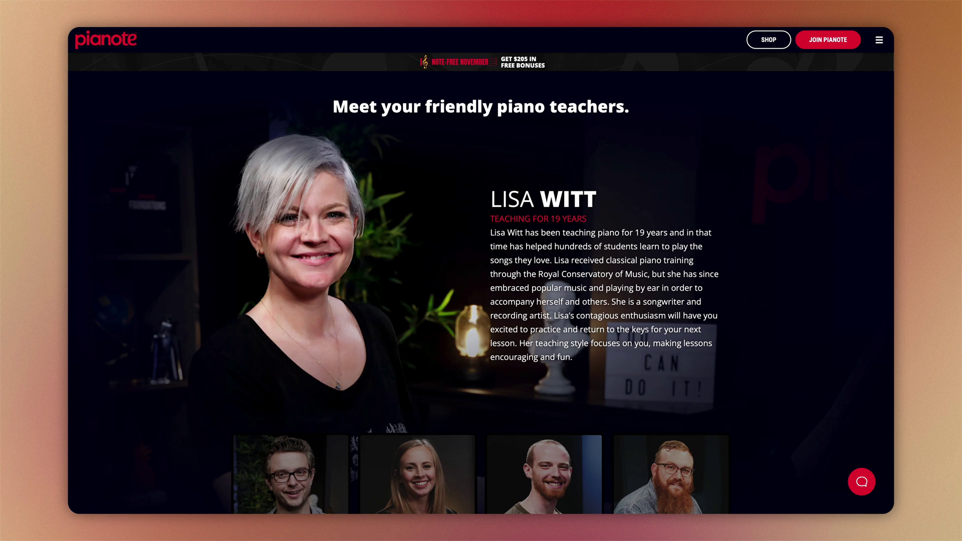
Scroll through Pianote's teachers, Songs and Packs pages down to the membership pricing.
{"action": "scroll", "coordinate": [671, 250], "scroll_direction": "down", "scroll_amount": 5}
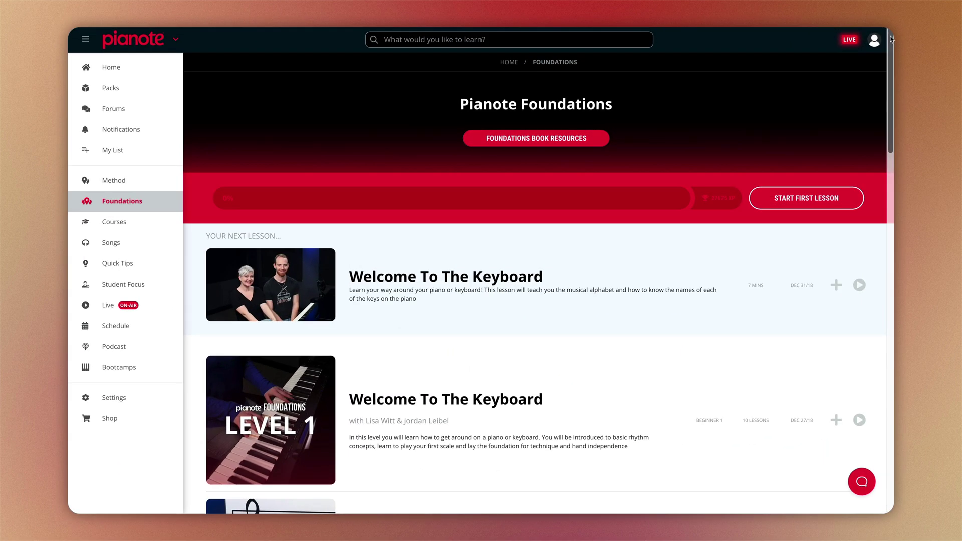
{"action": "scroll", "coordinate": [893, 104], "scroll_direction": "down", "scroll_amount": 5}
{"action": "left_click_drag", "start_coordinate": [894, 104], "coordinate": [890, 278]}
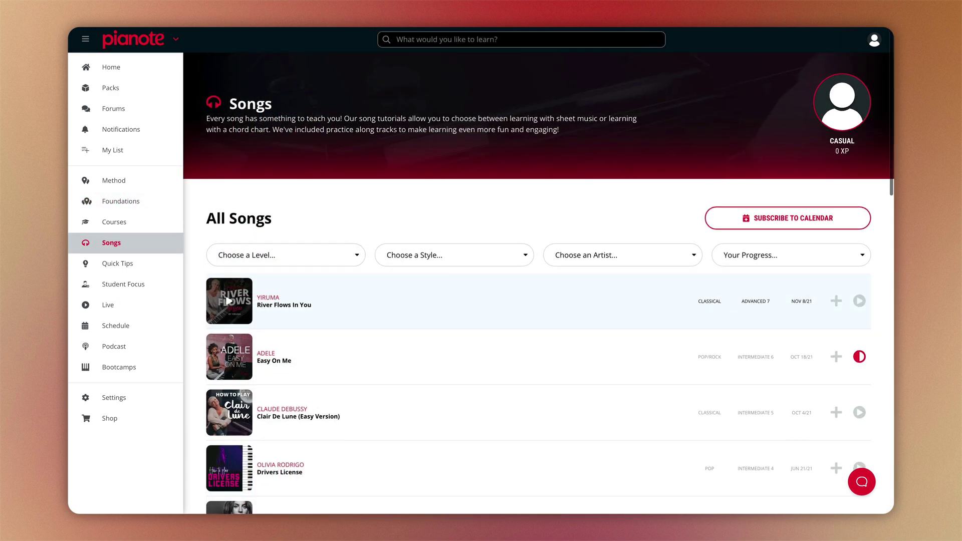
{"action": "scroll", "coordinate": [538, 284], "scroll_direction": "down", "scroll_amount": 6}
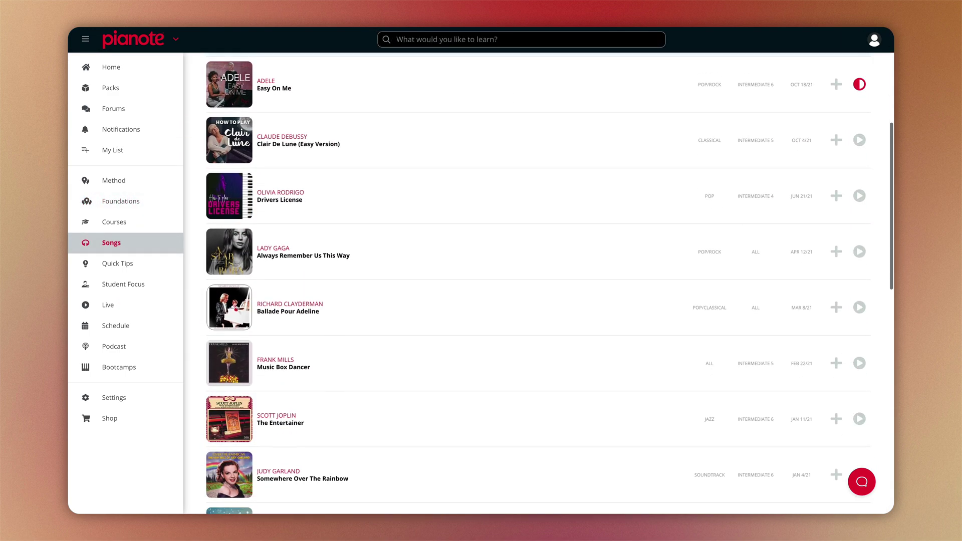
{"action": "scroll", "coordinate": [538, 283], "scroll_direction": "down", "scroll_amount": 10}
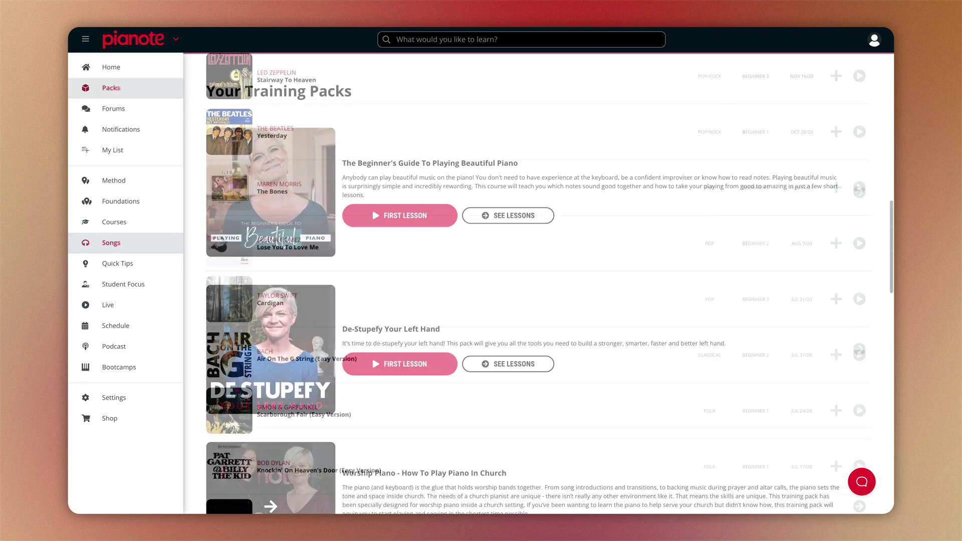
{"action": "scroll", "coordinate": [538, 283], "scroll_direction": "down", "scroll_amount": 4}
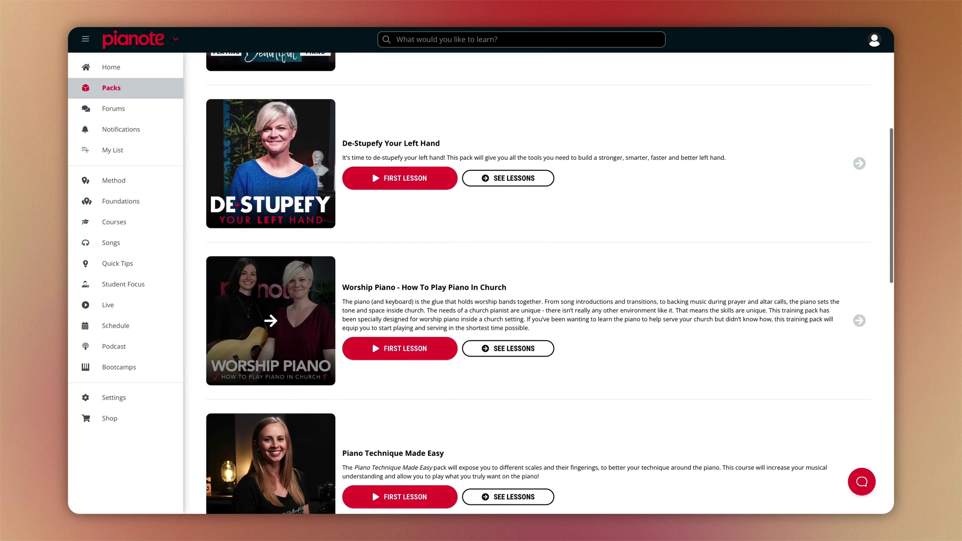
{"action": "scroll", "coordinate": [538, 283], "scroll_direction": "down", "scroll_amount": 6}
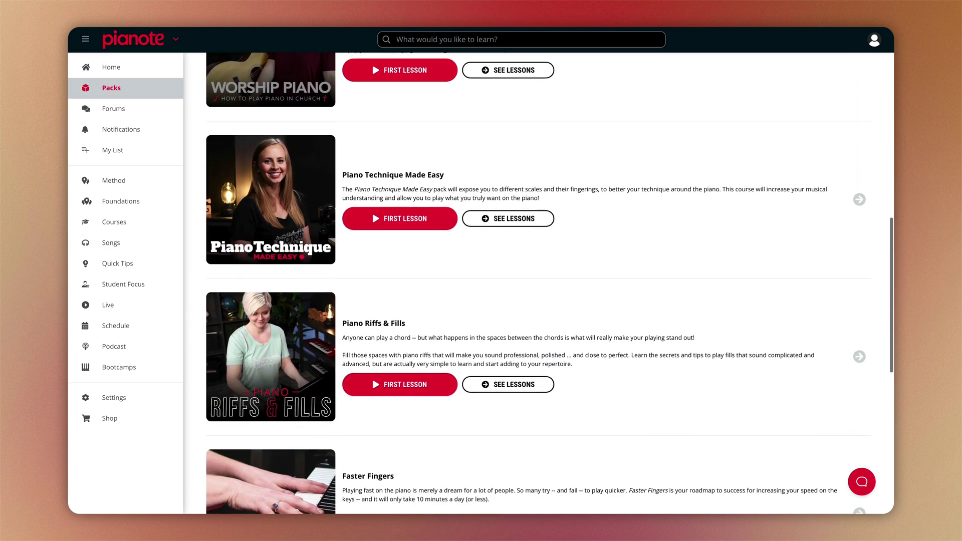
{"action": "scroll", "coordinate": [539, 283], "scroll_direction": "down", "scroll_amount": 5}
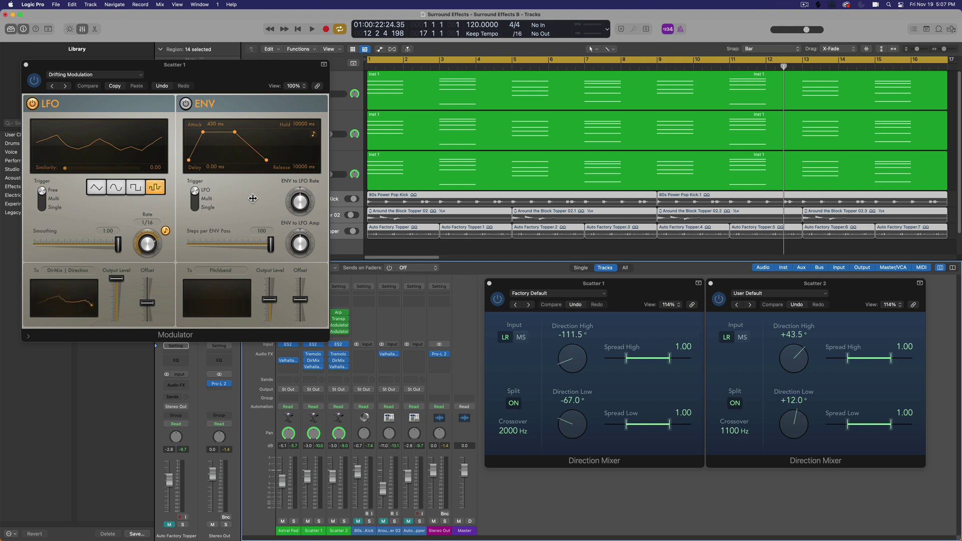
Play the finished project, unmute 80s Kick, Around 02 and Topper, then play again.
{"action": "key", "text": "shift+space"}
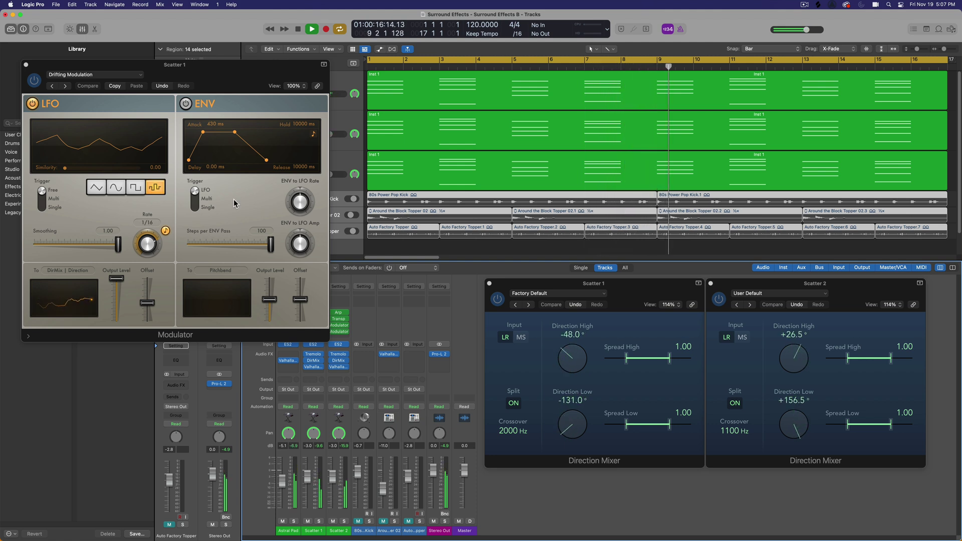
{"action": "key", "text": "space"}
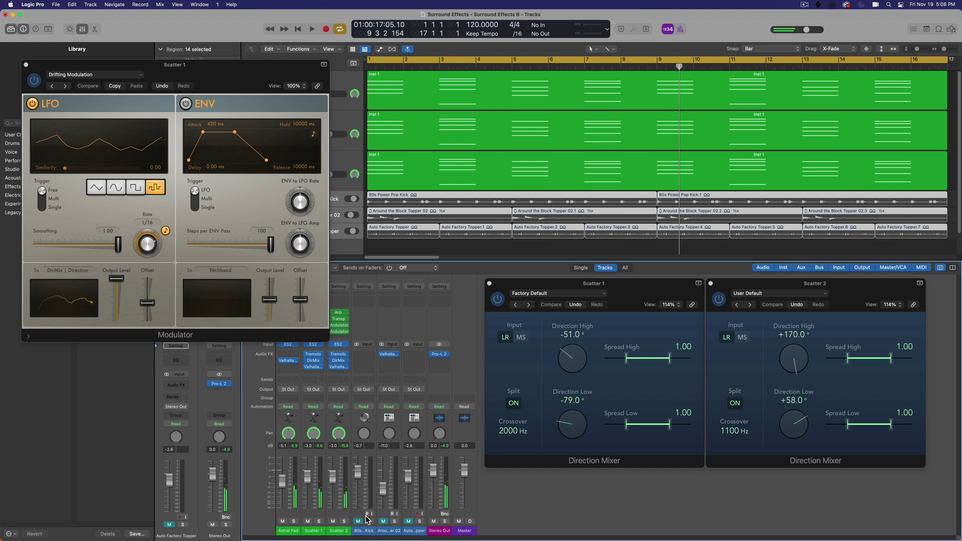
{"action": "left_click", "coordinate": [368, 533]}
{"action": "left_click", "coordinate": [411, 534], "text": "shift"}
{"action": "left_click", "coordinate": [409, 522]}
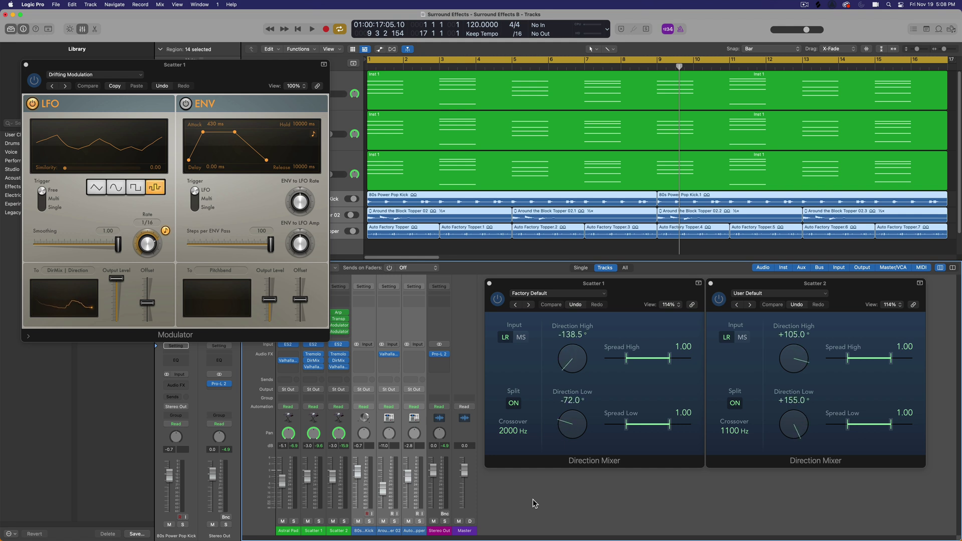
{"action": "key", "text": "space"}
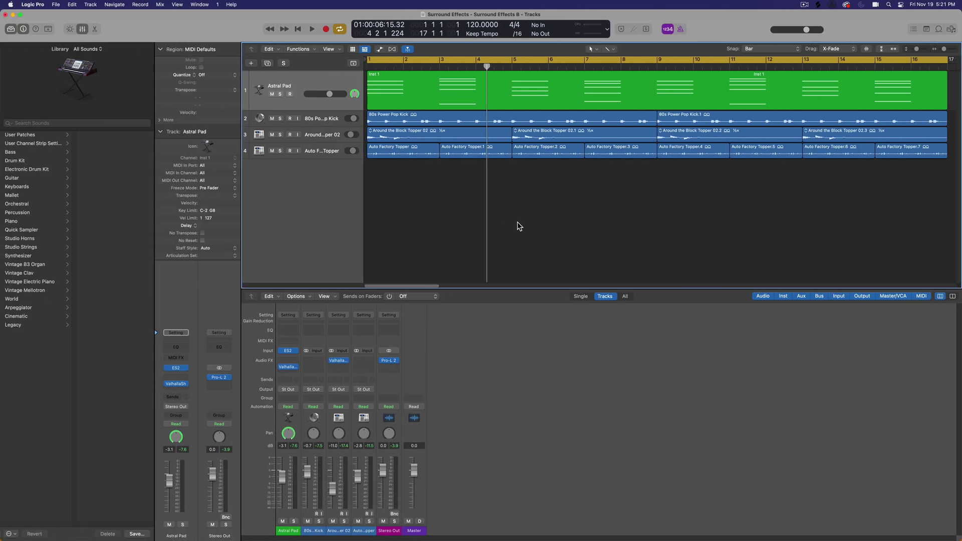
Enlarge the Astral Pad track and open its ES2 and ValhallaShimmer windows side by side.
{"action": "left_click_drag", "start_coordinate": [405, 181], "coordinate": [419, 220]}
{"action": "left_click_drag", "start_coordinate": [317, 109], "coordinate": [316, 141]}
{"action": "left_click", "coordinate": [324, 119]}
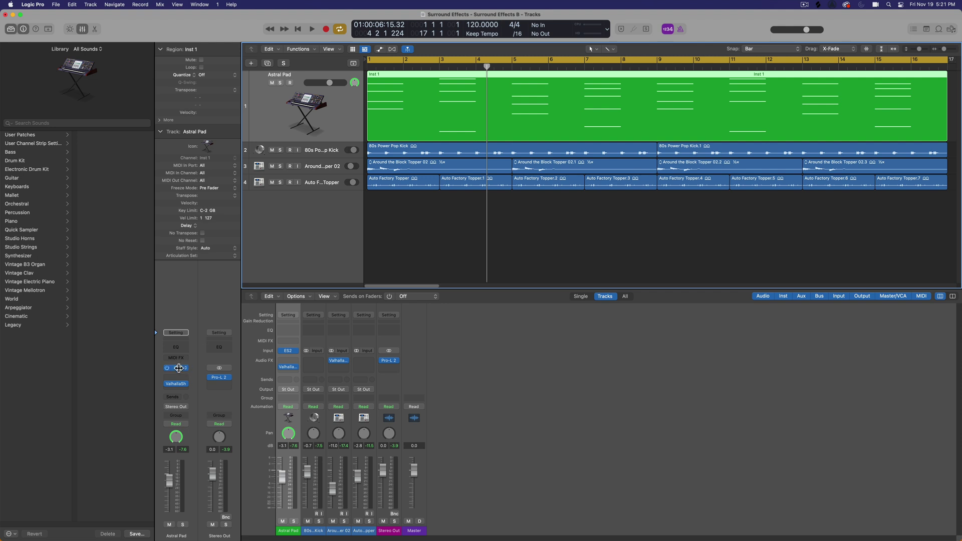
{"action": "left_click", "coordinate": [180, 368]}
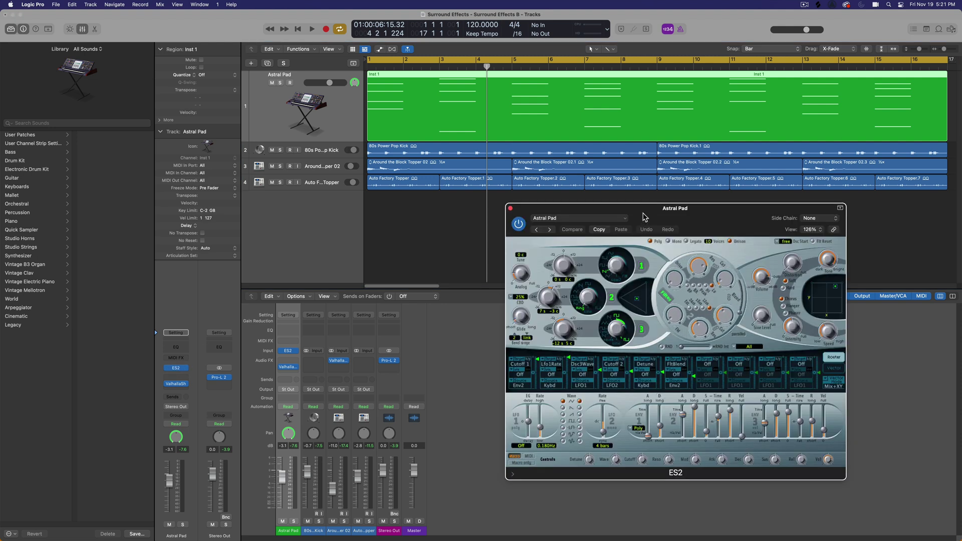
{"action": "left_click", "coordinate": [178, 384]}
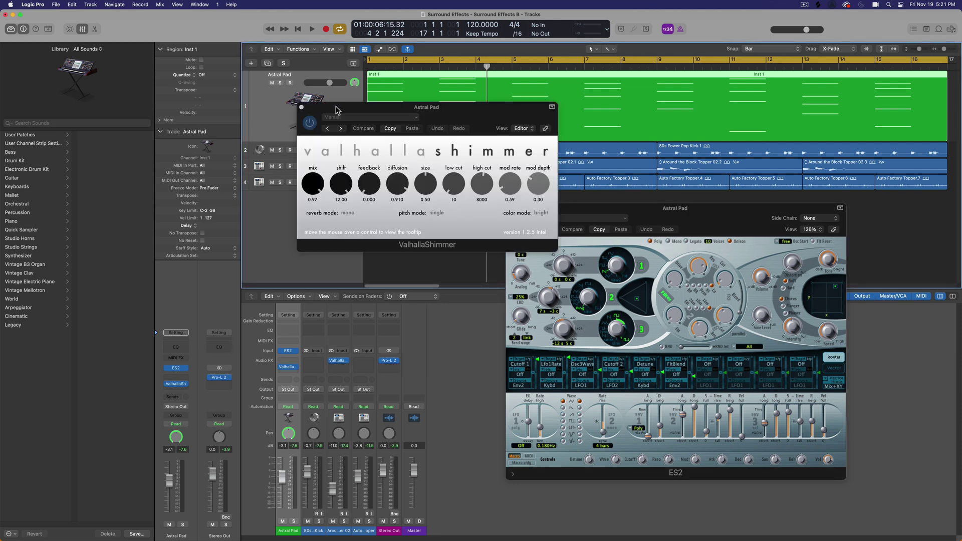
{"action": "left_click_drag", "start_coordinate": [334, 109], "coordinate": [707, 372]}
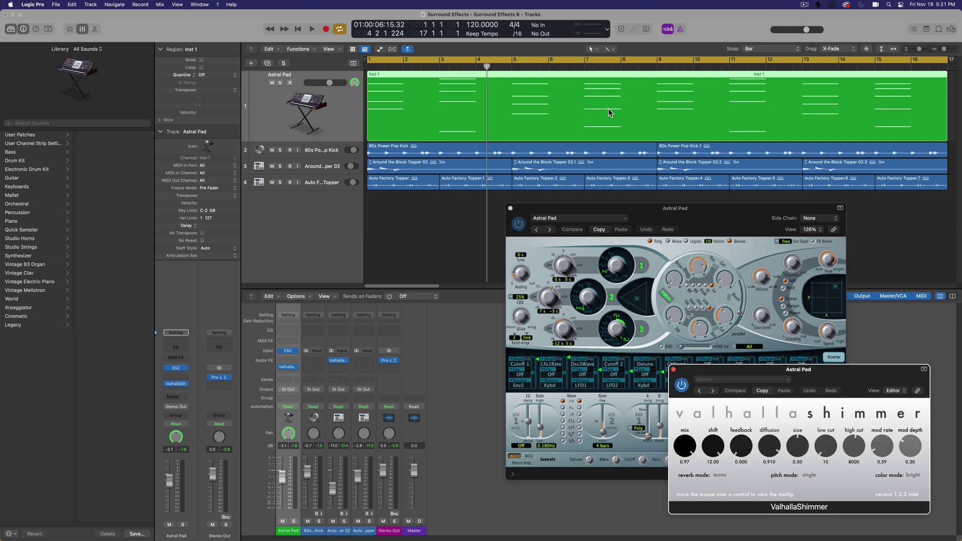
Audition the Astral Pad soloed, then stop and return the playhead to bar 1.
{"action": "key", "text": "space"}
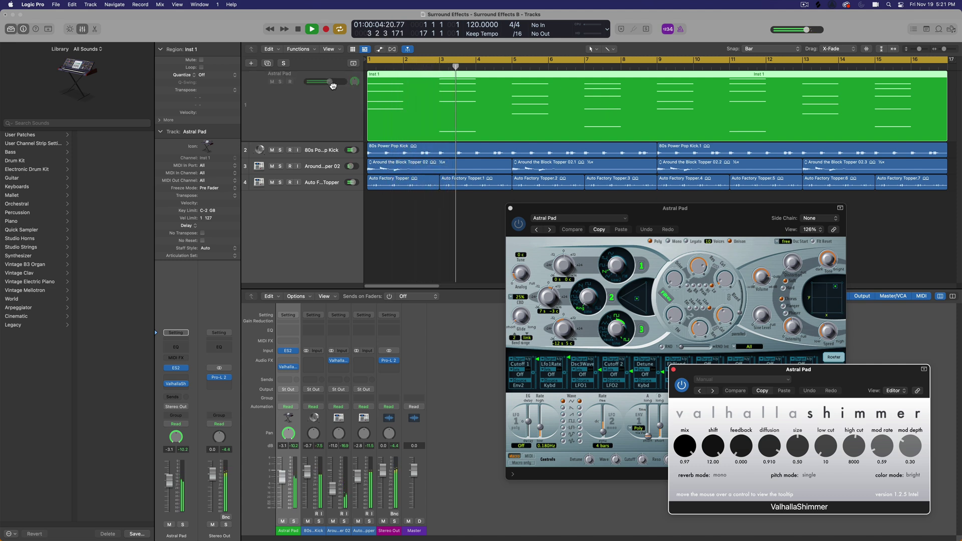
{"action": "left_click", "coordinate": [560, 90]}
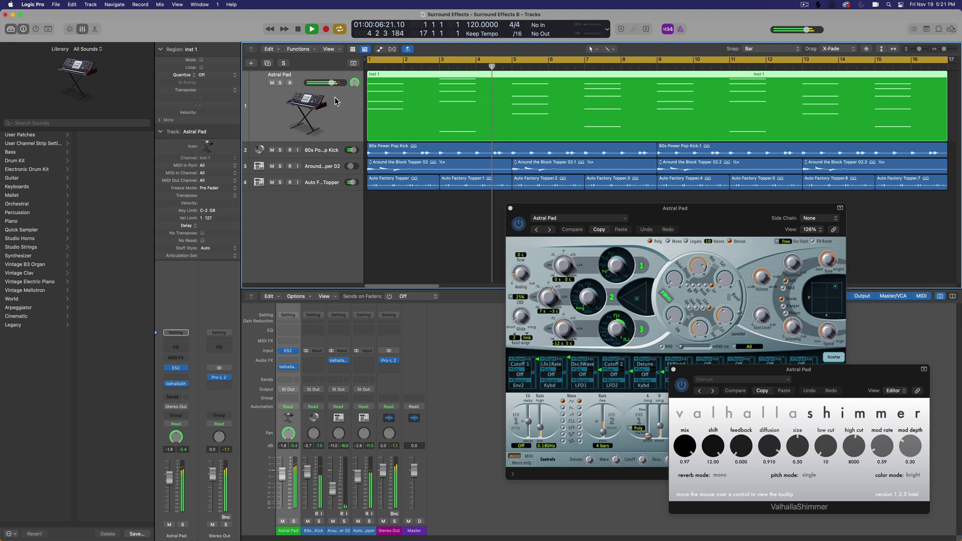
{"action": "left_click", "coordinate": [279, 82]}
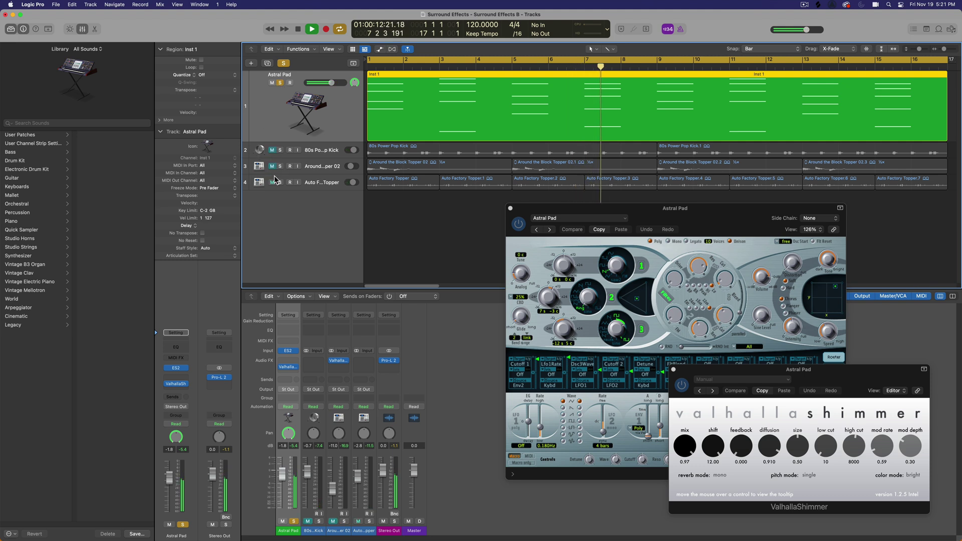
{"action": "left_click", "coordinate": [280, 83]}
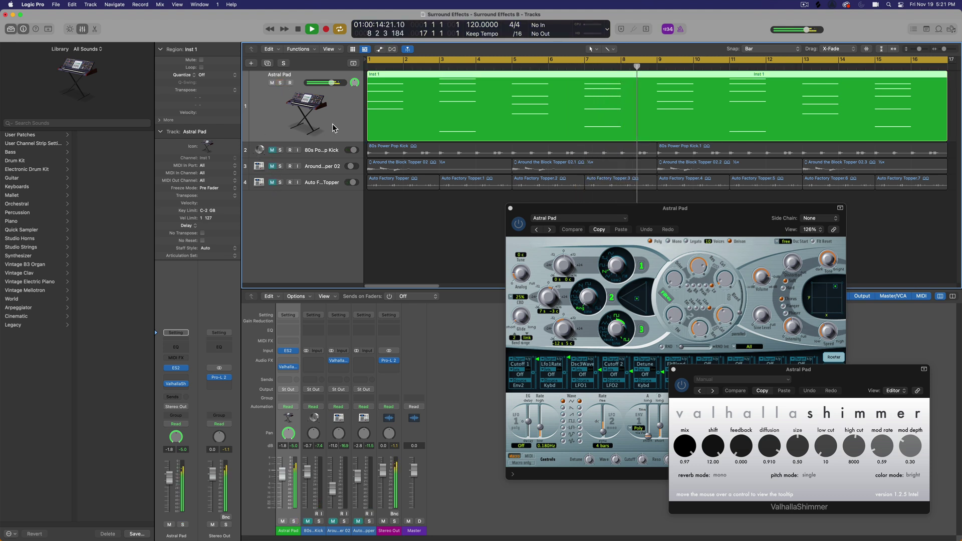
{"action": "key", "text": "space"}
{"action": "key", "text": "Return"}
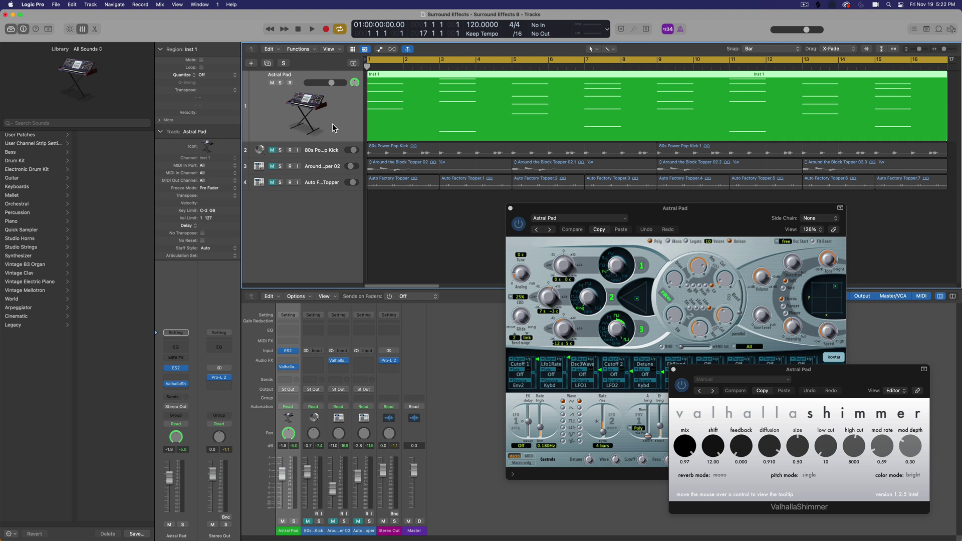
Close the plug-in windows, name track 2 'Scatter FX 1' and copy the pad's MIDI region onto it.
{"action": "left_click", "coordinate": [509, 207]}
{"action": "left_click", "coordinate": [673, 369]}
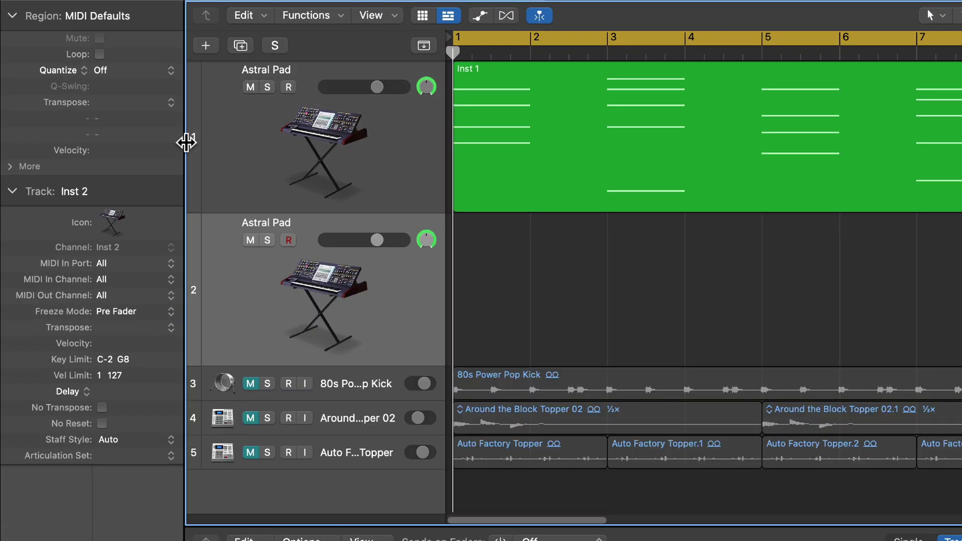
{"action": "double_click", "coordinate": [290, 222]}
{"action": "type", "text": "Scatt"}
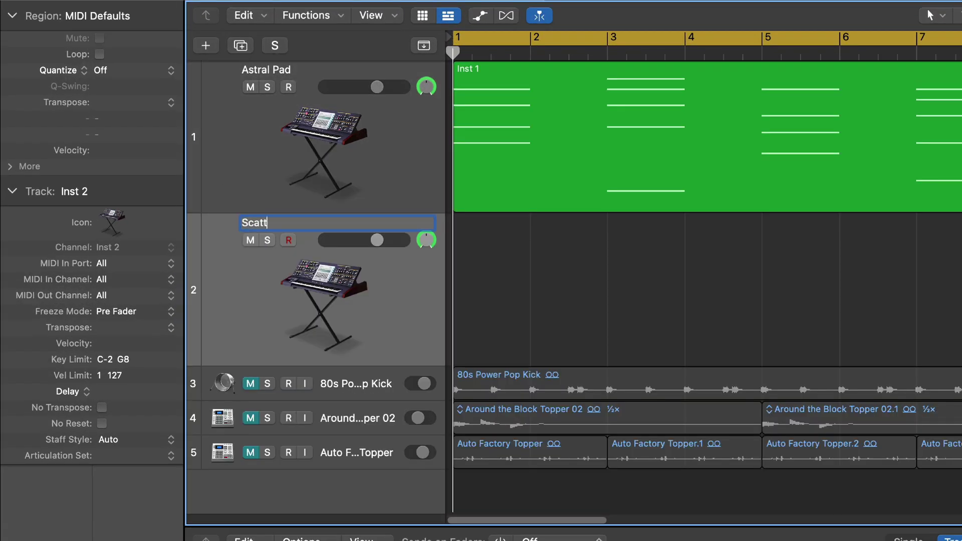
{"action": "type", "text": "er FX 1"}
{"action": "key", "text": "Return"}
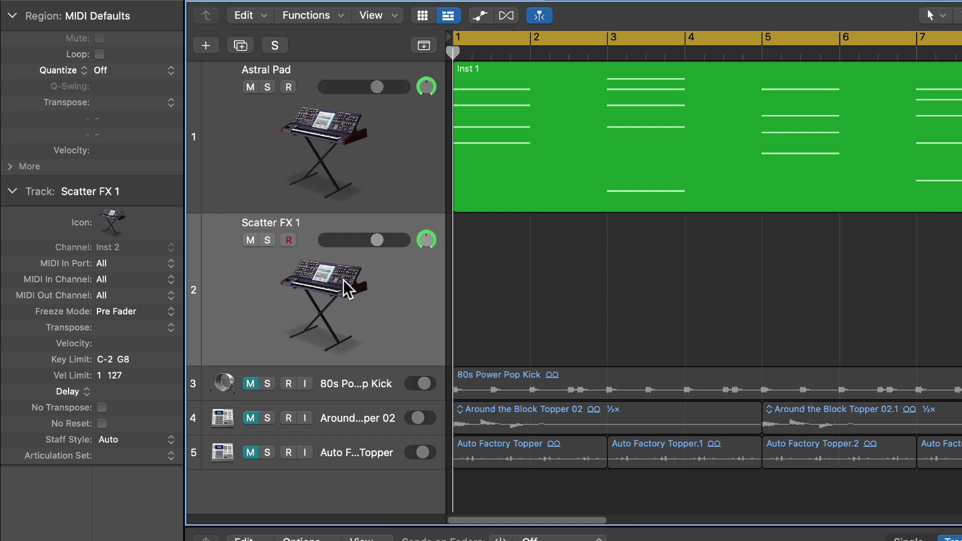
{"action": "left_click_drag", "start_coordinate": [473, 208], "coordinate": [460, 252]}
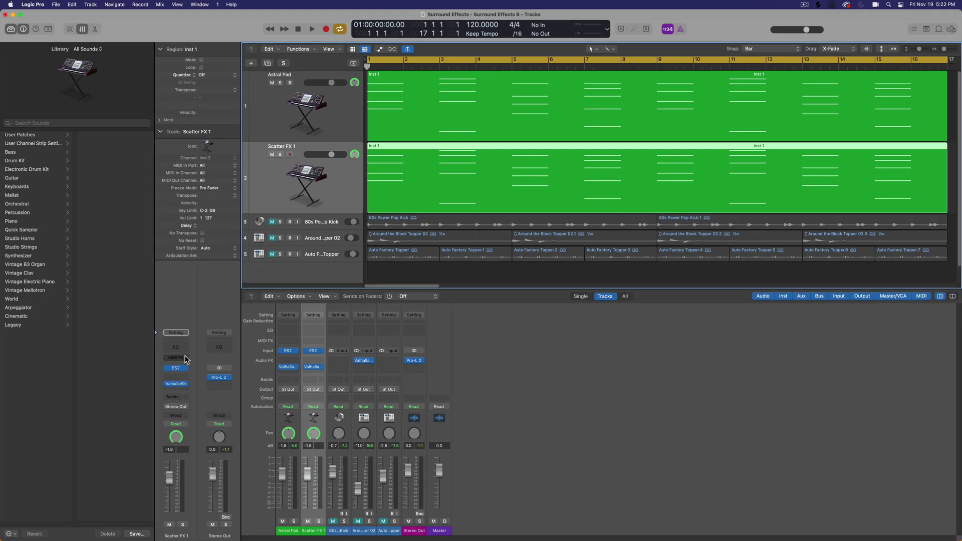
Add a Transposer MIDI FX at +12 semitones to Scatter FX 1 and audition it.
{"action": "left_click", "coordinate": [176, 357]}
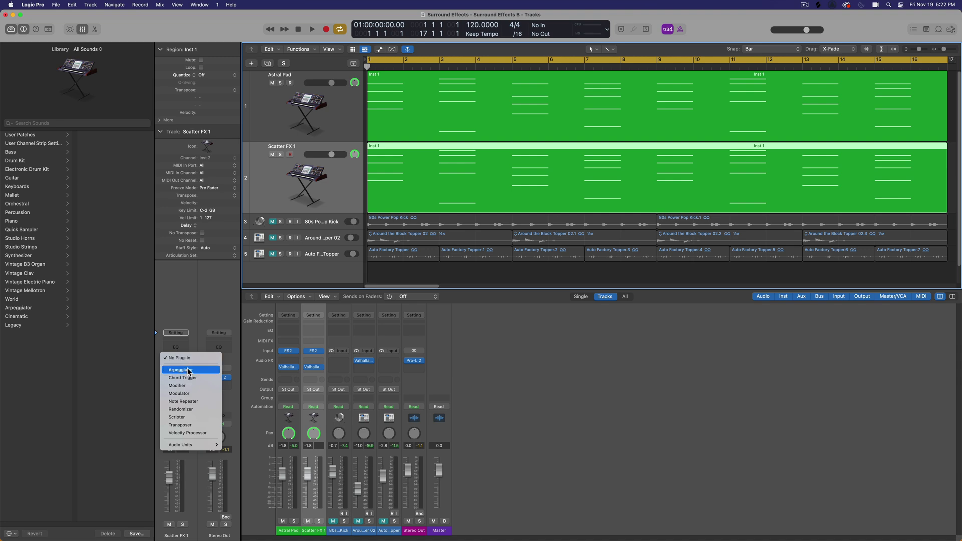
{"action": "left_click", "coordinate": [199, 425]}
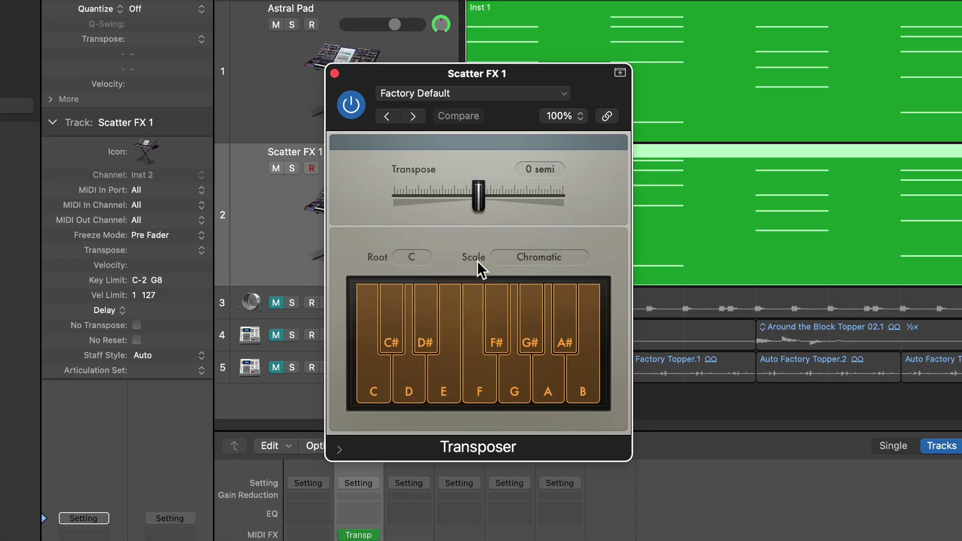
{"action": "left_click_drag", "start_coordinate": [372, 168], "coordinate": [393, 176]}
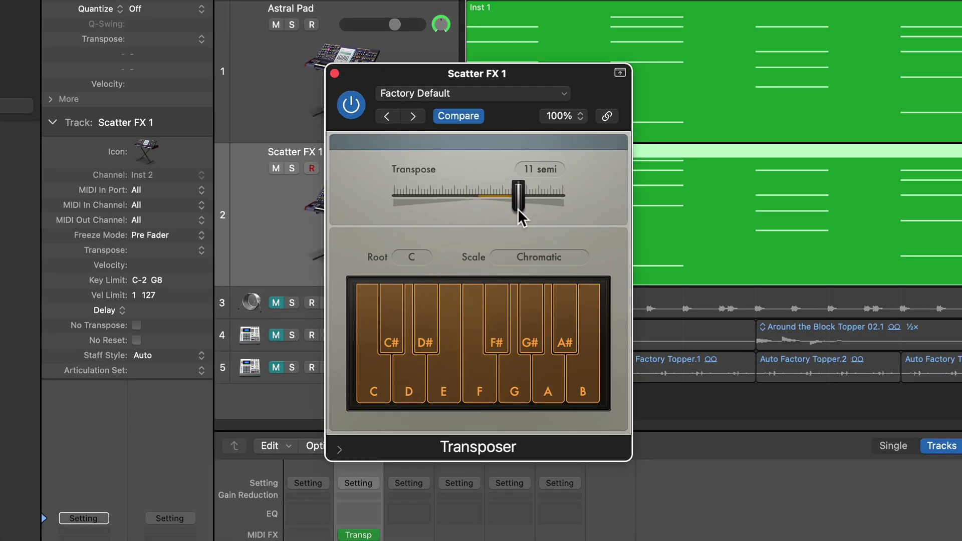
{"action": "left_click_drag", "start_coordinate": [521, 218], "coordinate": [522, 209]}
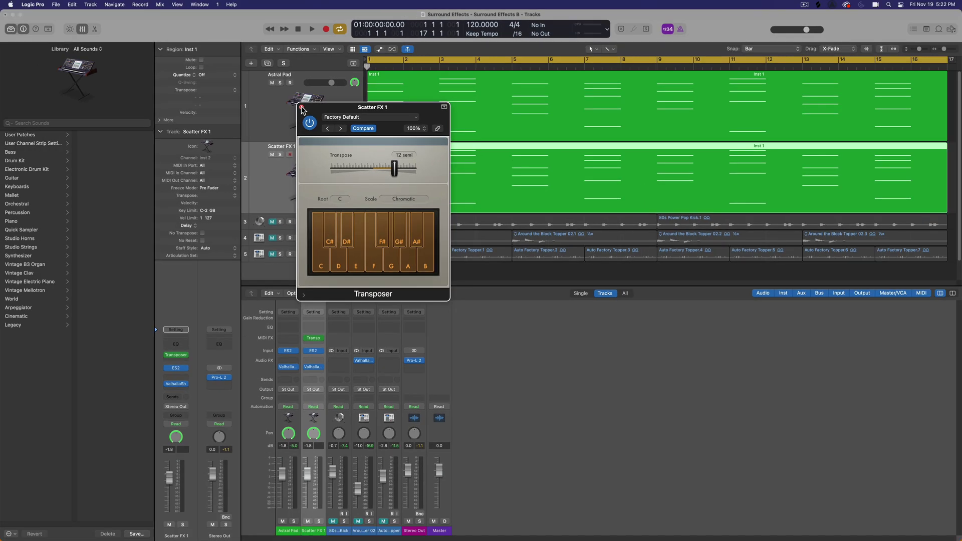
{"action": "left_click", "coordinate": [333, 75]}
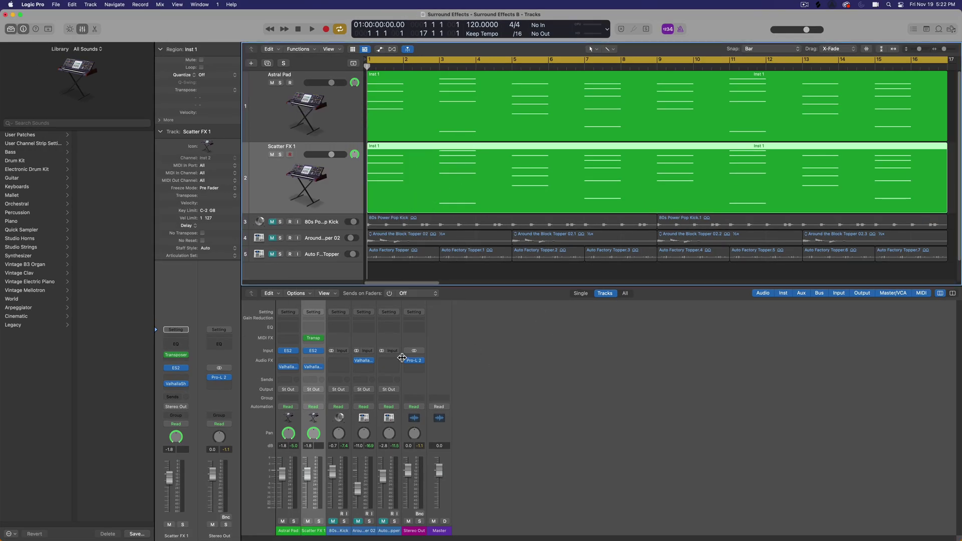
{"action": "key", "text": "space"}
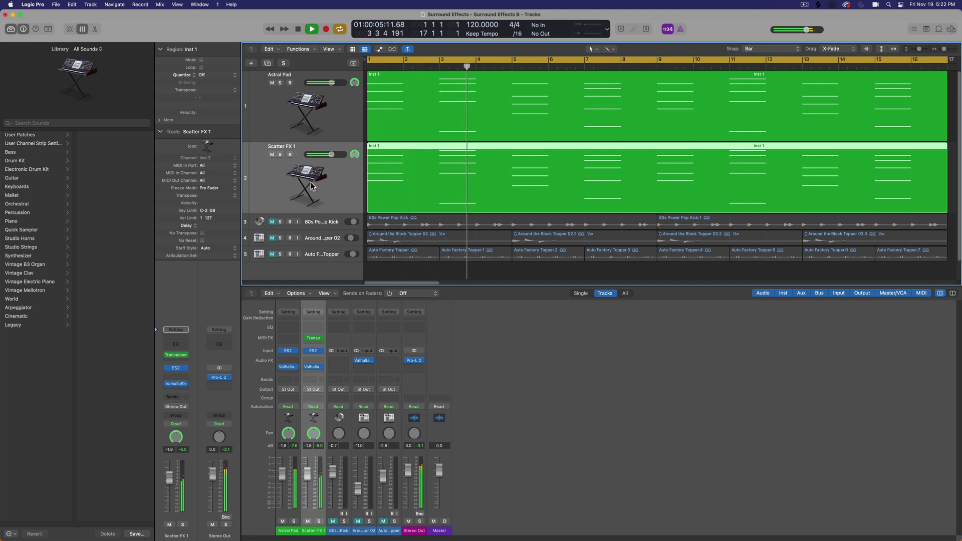
{"action": "key", "text": "space"}
{"action": "left_click", "coordinate": [570, 360]}
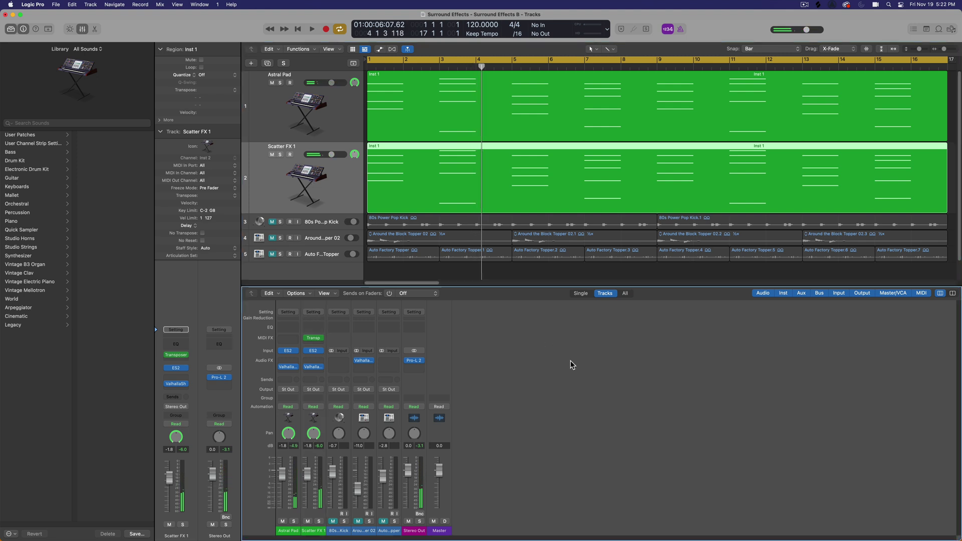
Return focus to the tracks area ahead of muting the Astral Pad.
{"action": "left_click", "coordinate": [351, 226]}
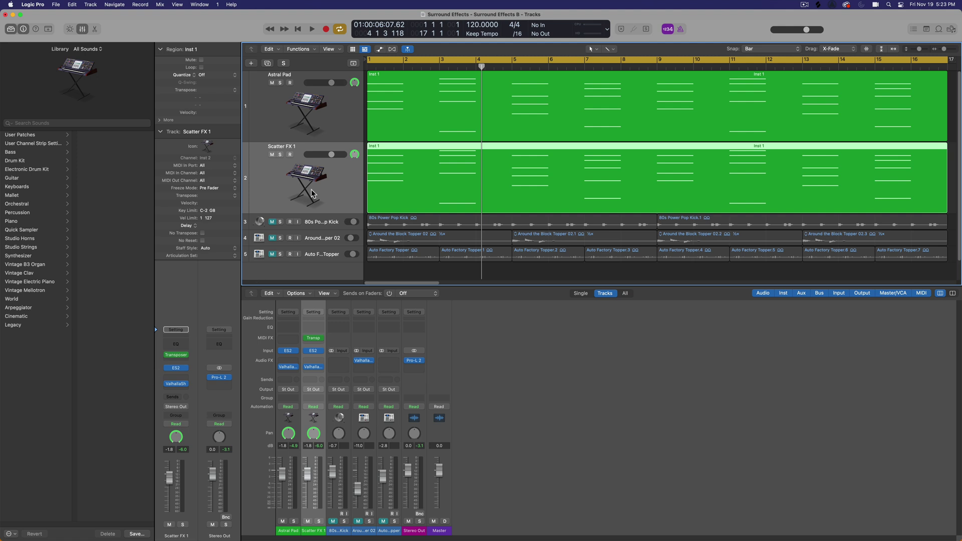
Mute the Astral Pad and insert a Dual Mono Tremolo on Scatter FX 1.
{"action": "left_click", "coordinate": [271, 83]}
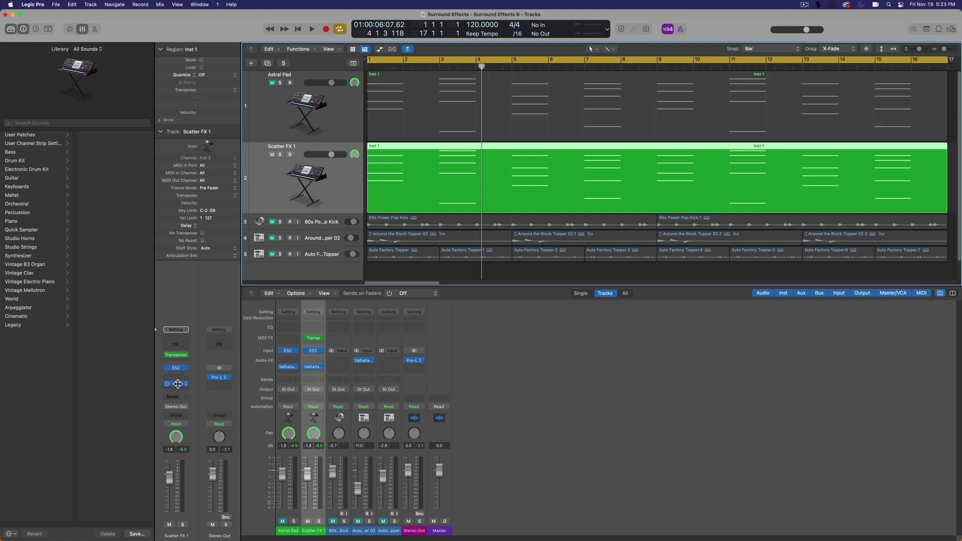
{"action": "left_click", "coordinate": [181, 379]}
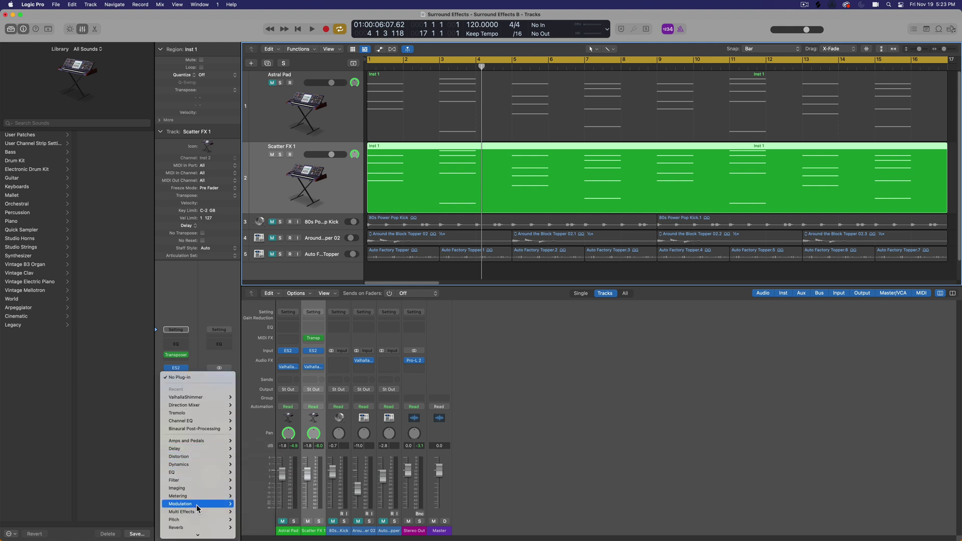
{"action": "mouse_move", "coordinate": [199, 505]}
{"action": "mouse_move", "coordinate": [266, 533]}
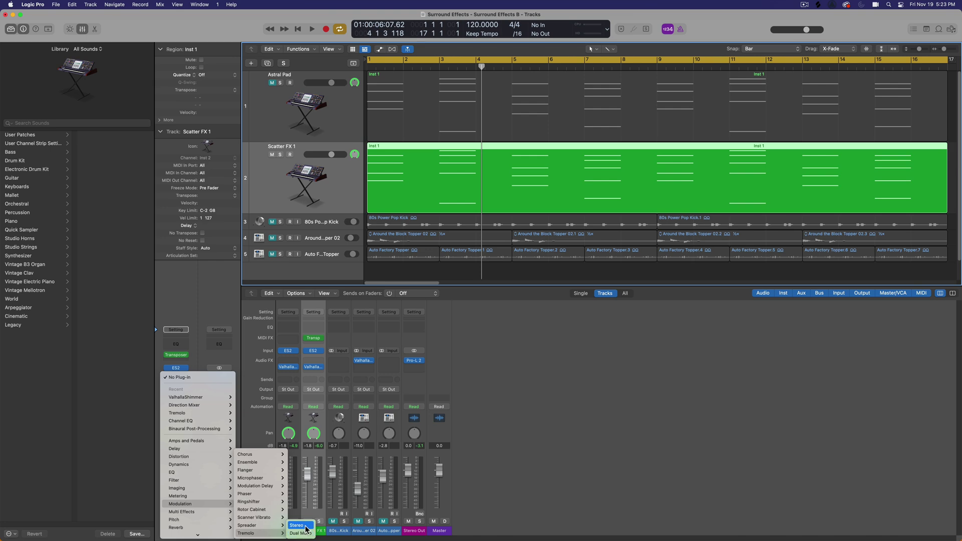
{"action": "left_click", "coordinate": [301, 525]}
{"action": "left_click_drag", "start_coordinate": [499, 120], "coordinate": [691, 322]}
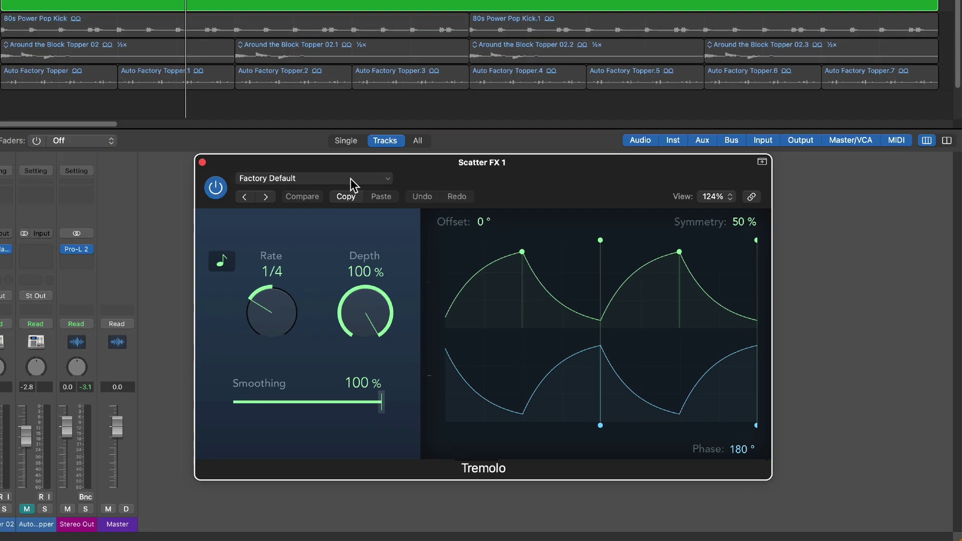
Load the Mono Tremolo preset, sync it at 1/16 with 15% smoothing and full depth, then play.
{"action": "left_click", "coordinate": [351, 179]}
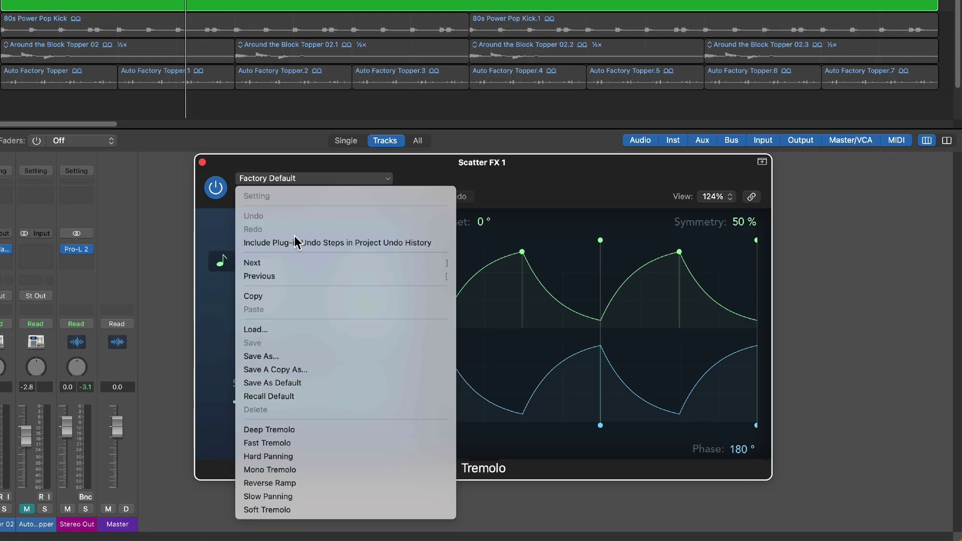
{"action": "left_click", "coordinate": [324, 471]}
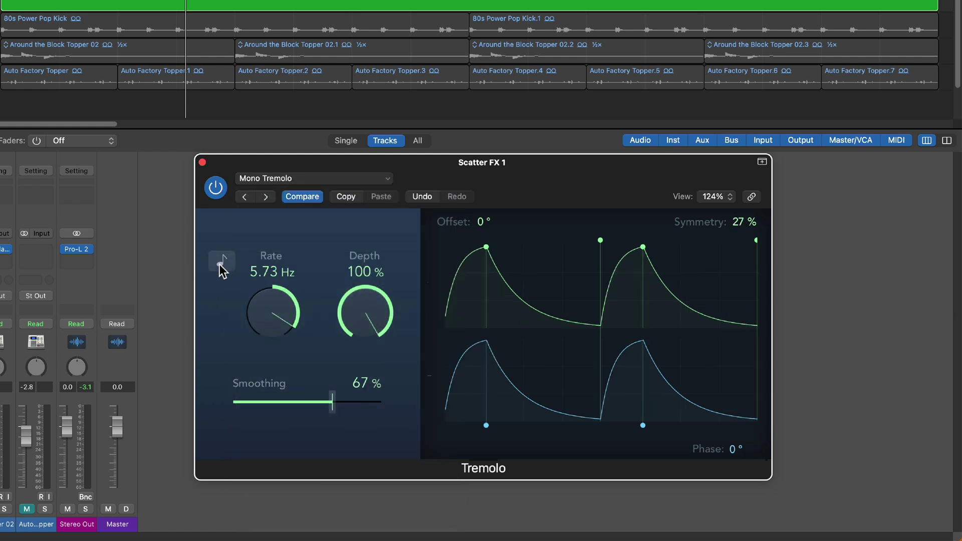
{"action": "left_click", "coordinate": [222, 266]}
{"action": "left_click_drag", "start_coordinate": [249, 285], "coordinate": [282, 312]}
{"action": "left_click_drag", "start_coordinate": [332, 401], "coordinate": [258, 427]}
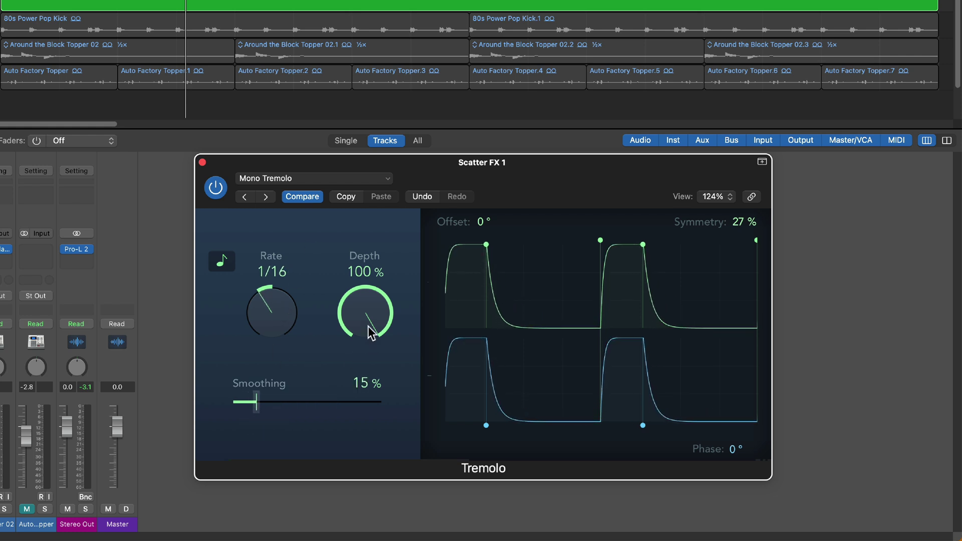
{"action": "left_click_drag", "start_coordinate": [367, 324], "coordinate": [366, 283]}
{"action": "key", "text": "space"}
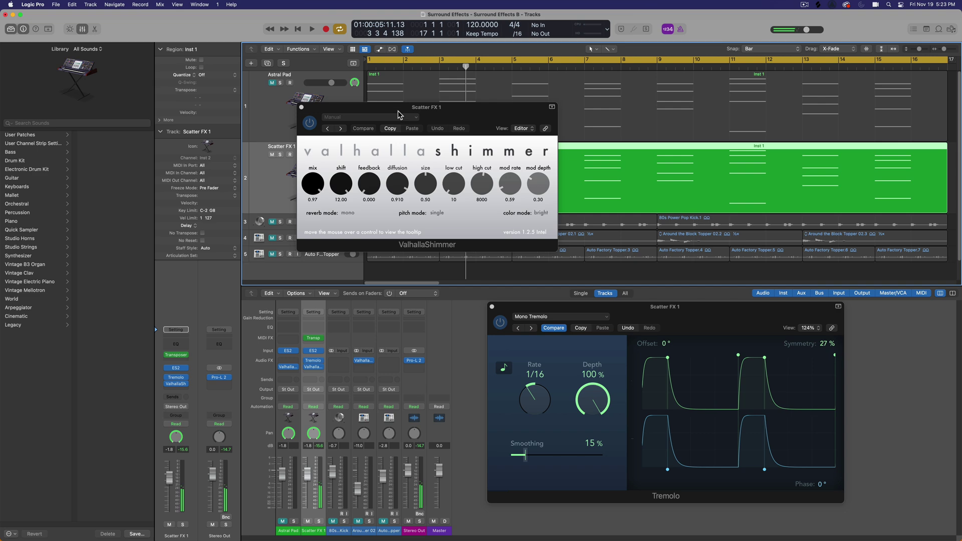
Turn Scatter FX 1's ValhallaShimmer mix down from 0.97 to 0.47 and audition it.
{"action": "left_click_drag", "start_coordinate": [399, 112], "coordinate": [305, 328]}
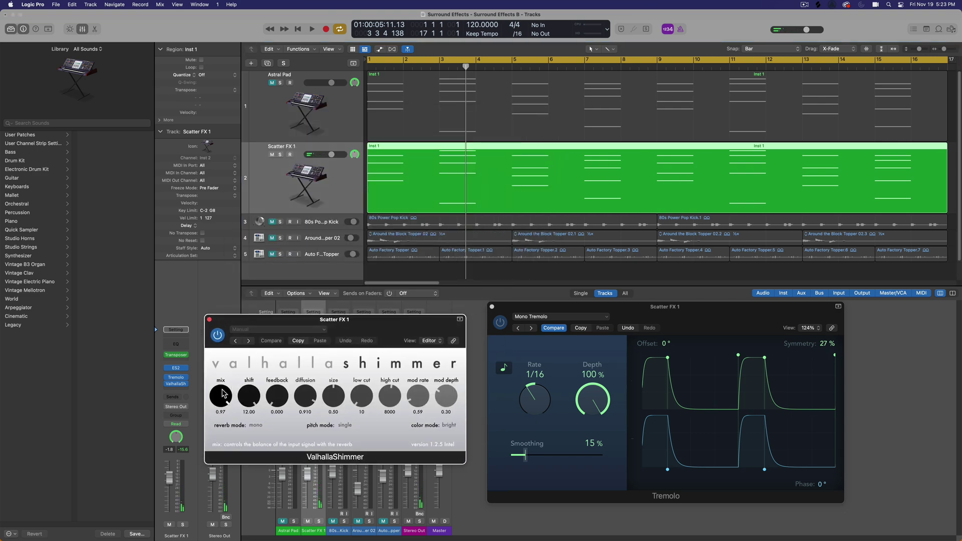
{"action": "mouse_move", "coordinate": [223, 394]}
{"action": "left_mouse_down"}
{"action": "mouse_move", "coordinate": [215, 436]}
{"action": "mouse_move", "coordinate": [218, 401]}
{"action": "left_mouse_up"}
{"action": "key", "text": "space"}
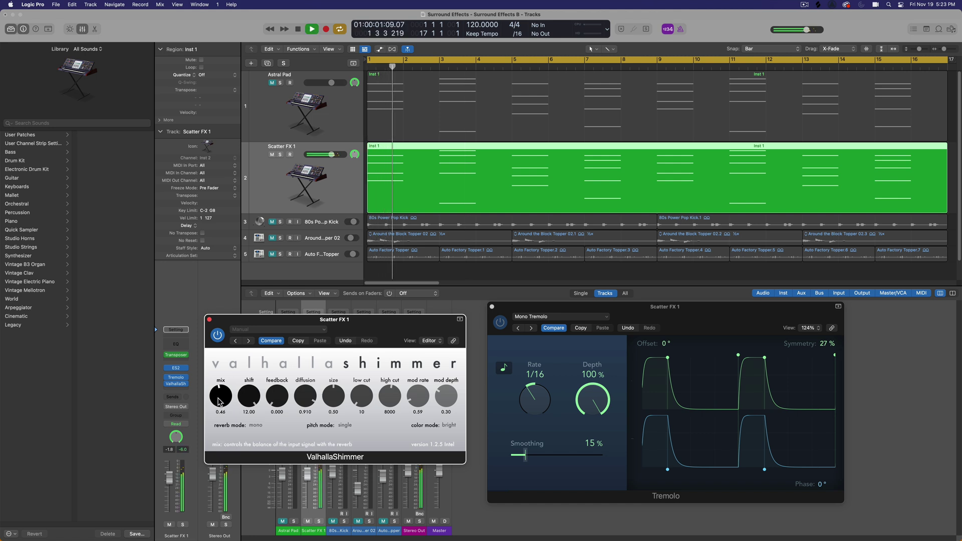
{"action": "key", "text": "space"}
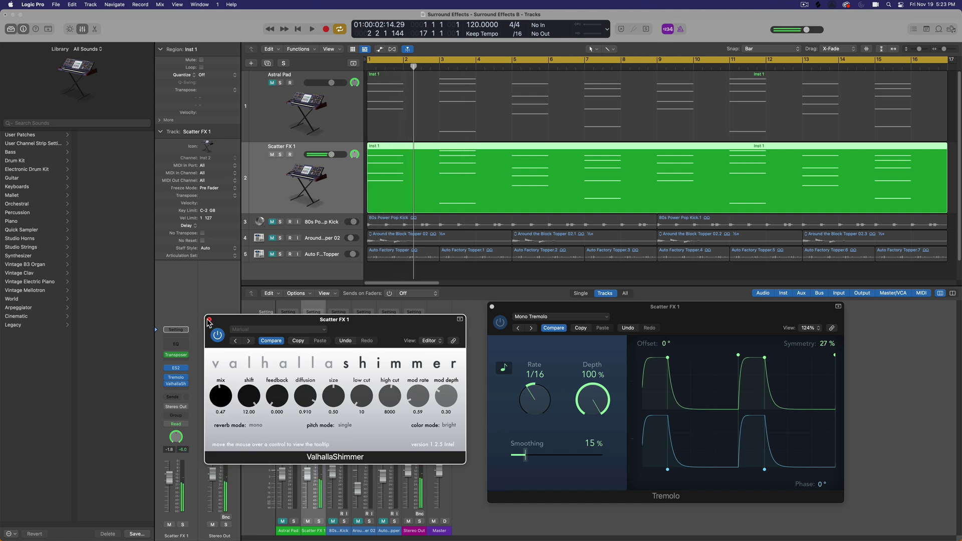
On Scatter FX 1's ES2, set filter blend to about 0.674, raise cutoff and slightly lower FM.
{"action": "left_click", "coordinate": [209, 319]}
{"action": "left_click", "coordinate": [176, 368]}
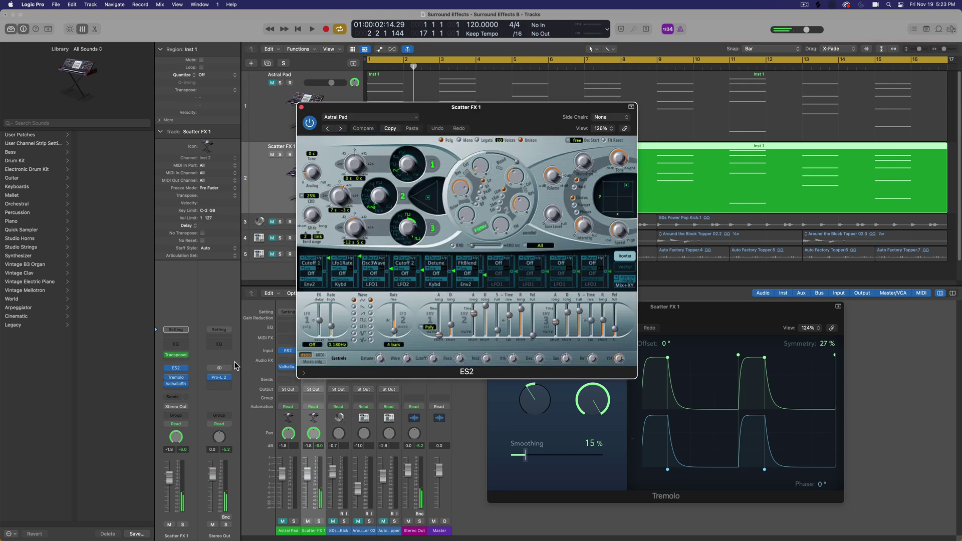
{"action": "left_click_drag", "start_coordinate": [547, 108], "coordinate": [412, 116]}
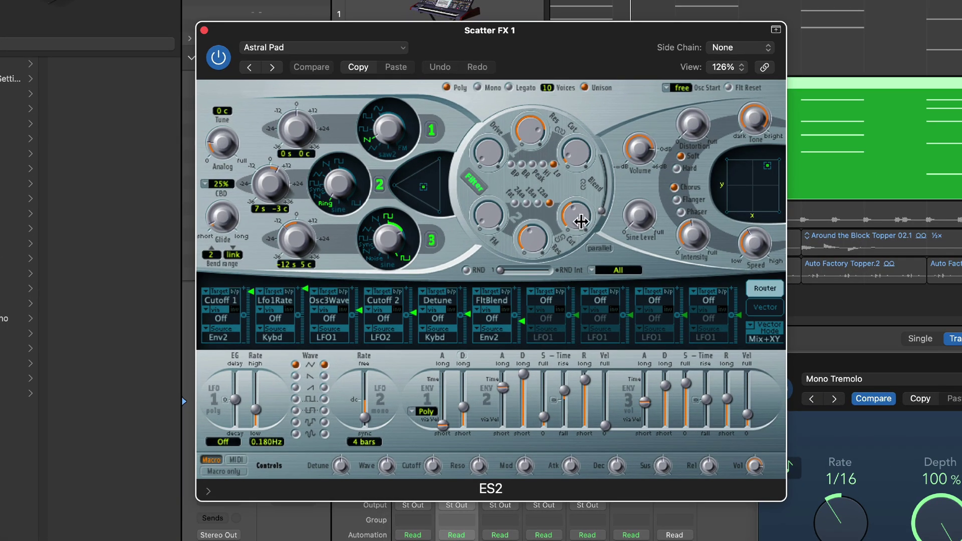
{"action": "left_click_drag", "start_coordinate": [607, 208], "coordinate": [589, 185]}
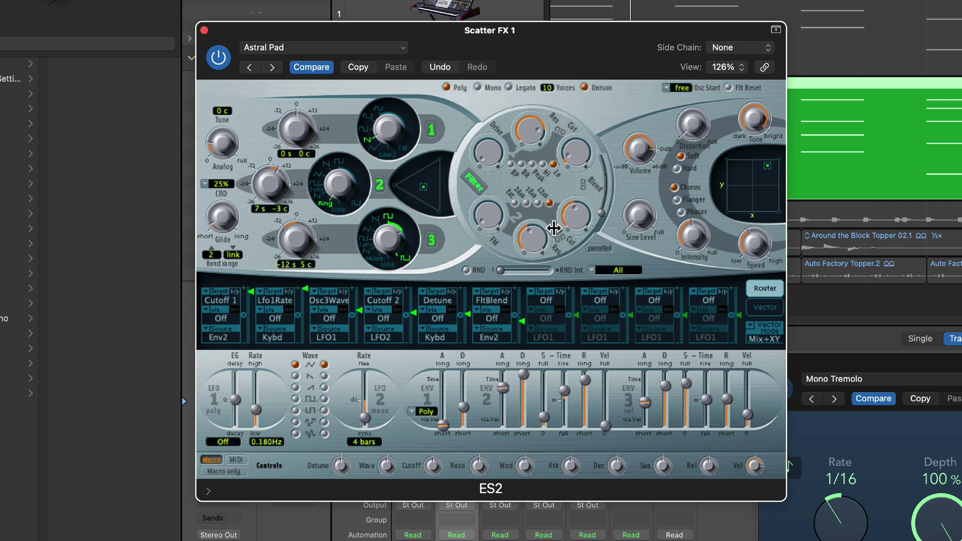
{"action": "left_click_drag", "start_coordinate": [573, 216], "coordinate": [575, 193]}
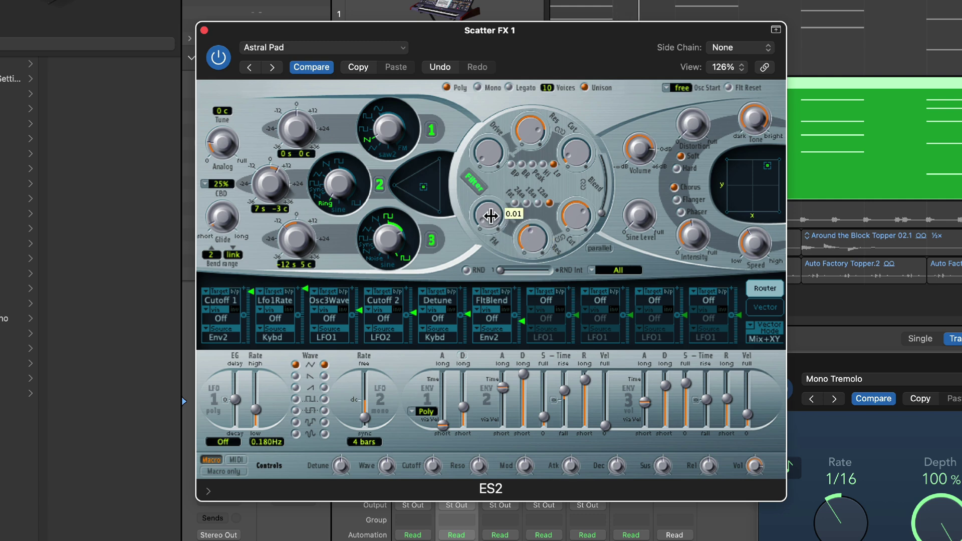
{"action": "mouse_move", "coordinate": [493, 190]}
{"action": "left_mouse_down"}
{"action": "mouse_move", "coordinate": [494, 173]}
{"action": "mouse_move", "coordinate": [489, 210]}
{"action": "left_mouse_up"}
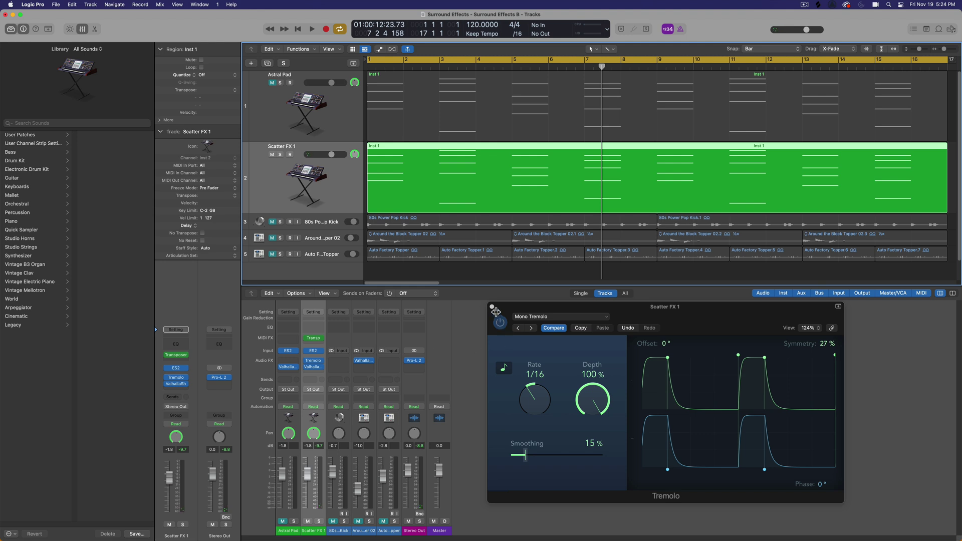
Close the Tremolo window, then reopen, reposition and close Scatter FX 1's ValhallaShimmer window.
{"action": "left_click", "coordinate": [492, 306]}
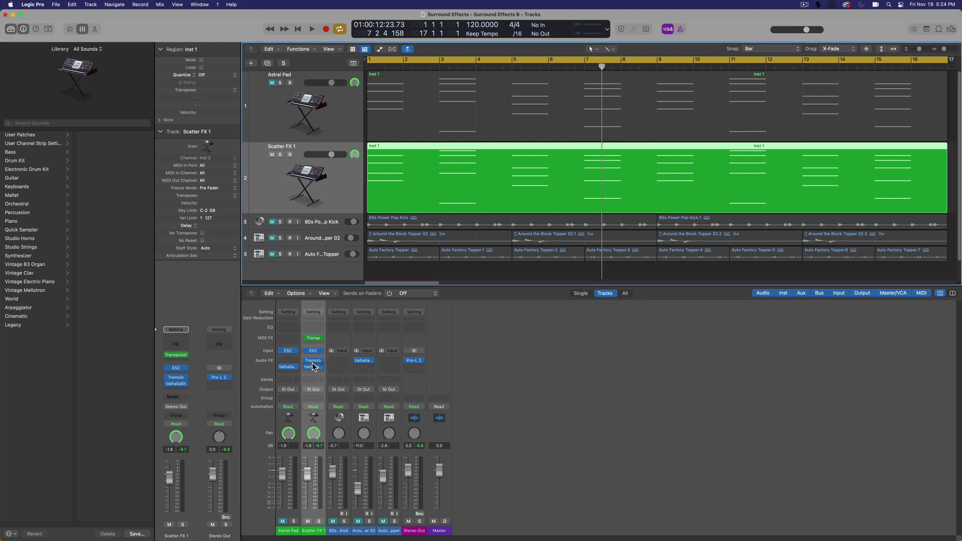
{"action": "mouse_move", "coordinate": [315, 368]}
{"action": "left_click", "coordinate": [315, 368]}
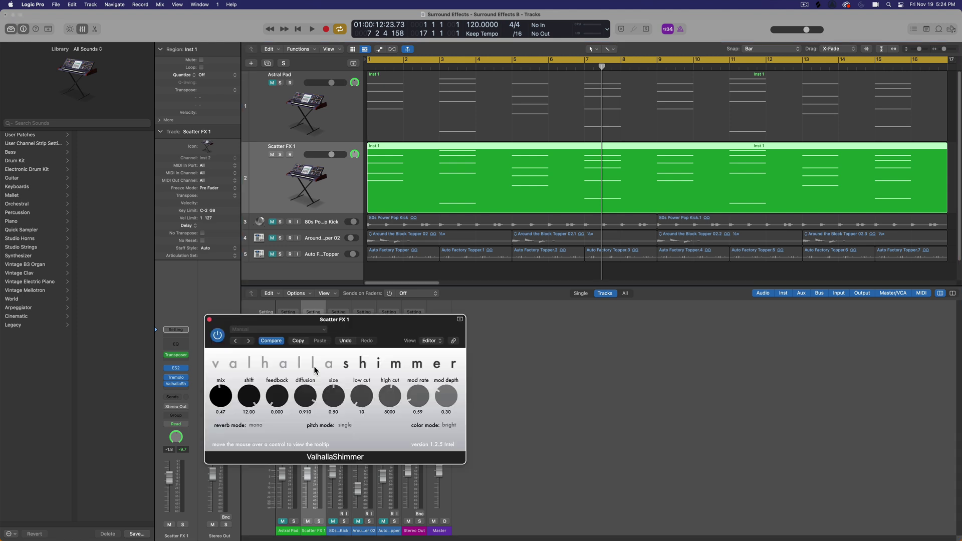
{"action": "left_click", "coordinate": [210, 319]}
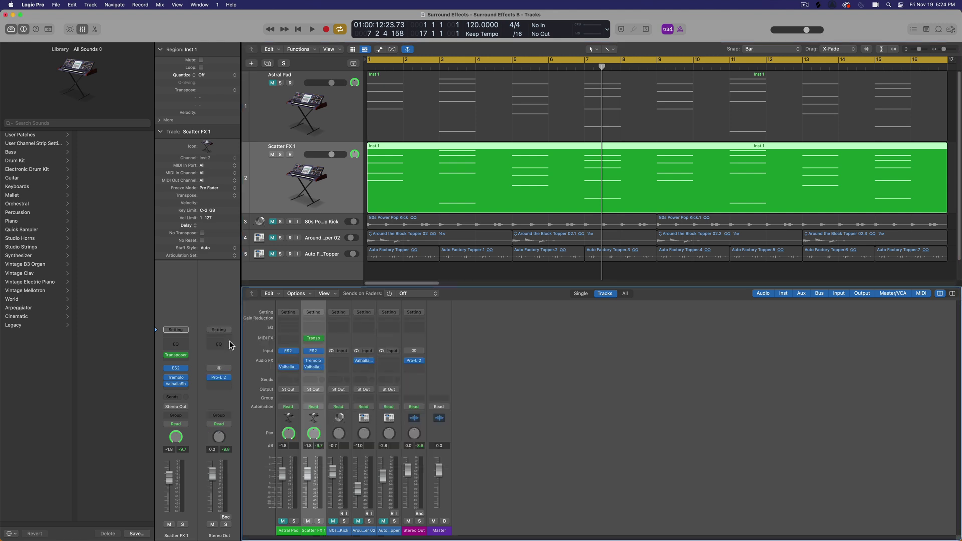
{"action": "left_click", "coordinate": [315, 368]}
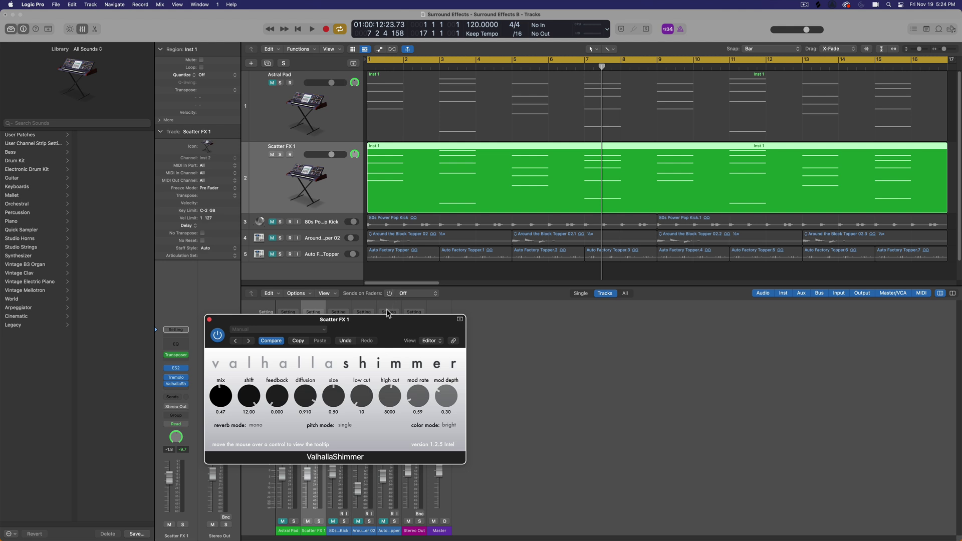
{"action": "left_click_drag", "start_coordinate": [387, 319], "coordinate": [648, 315]}
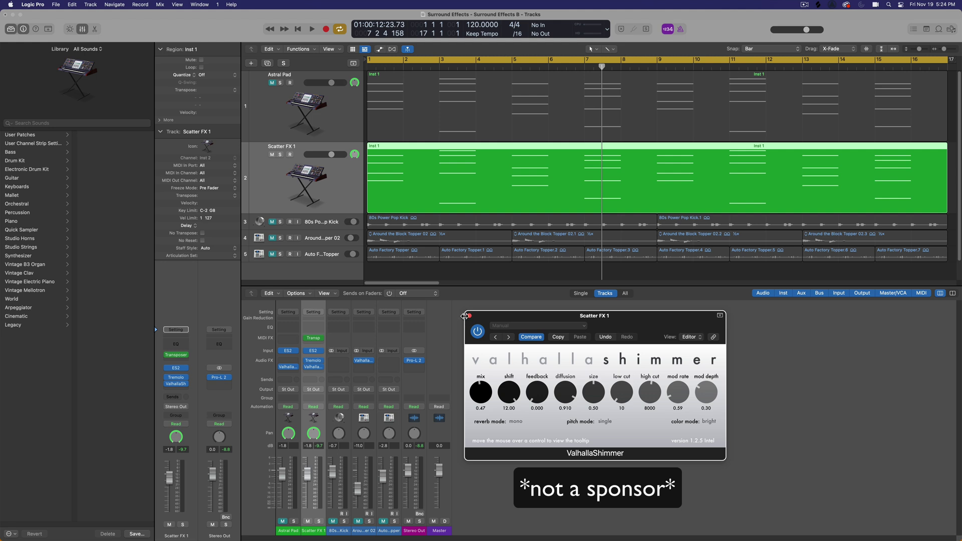
{"action": "left_click", "coordinate": [470, 316]}
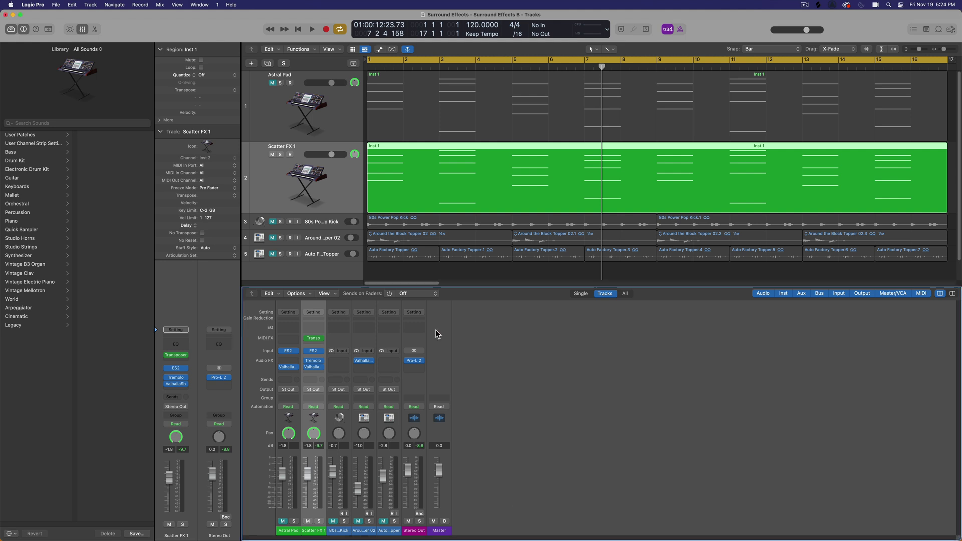
Insert a stereo Direction Mixer on Scatter FX 1 and turn Split on.
{"action": "left_click", "coordinate": [318, 370]}
{"action": "mouse_move", "coordinate": [351, 523]}
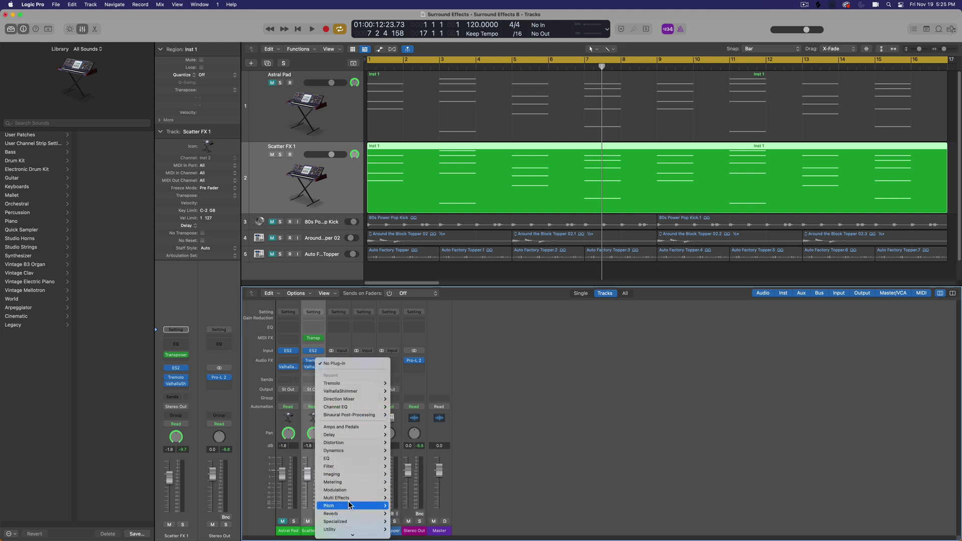
{"action": "mouse_move", "coordinate": [351, 474]}
{"action": "mouse_move", "coordinate": [431, 482]}
{"action": "left_click", "coordinate": [462, 482]}
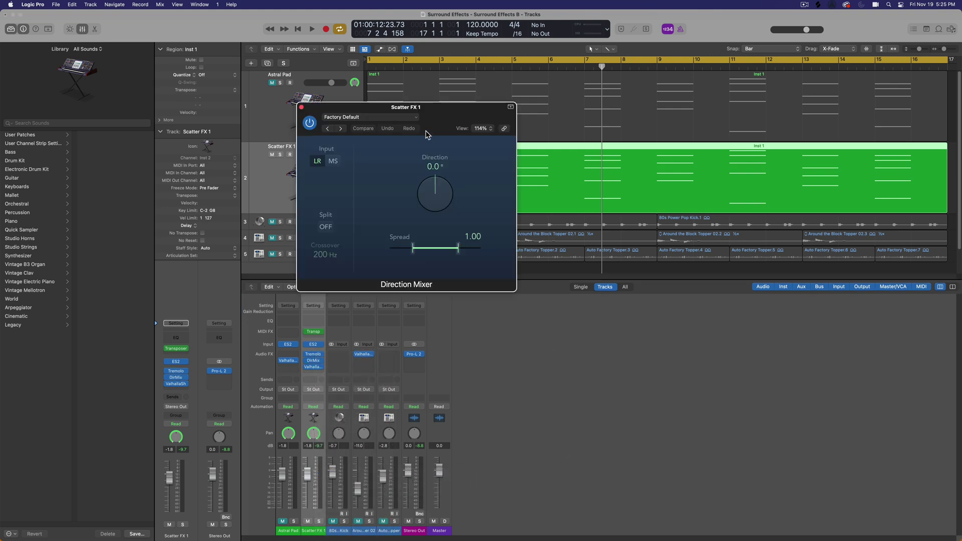
{"action": "left_click_drag", "start_coordinate": [442, 111], "coordinate": [621, 330]}
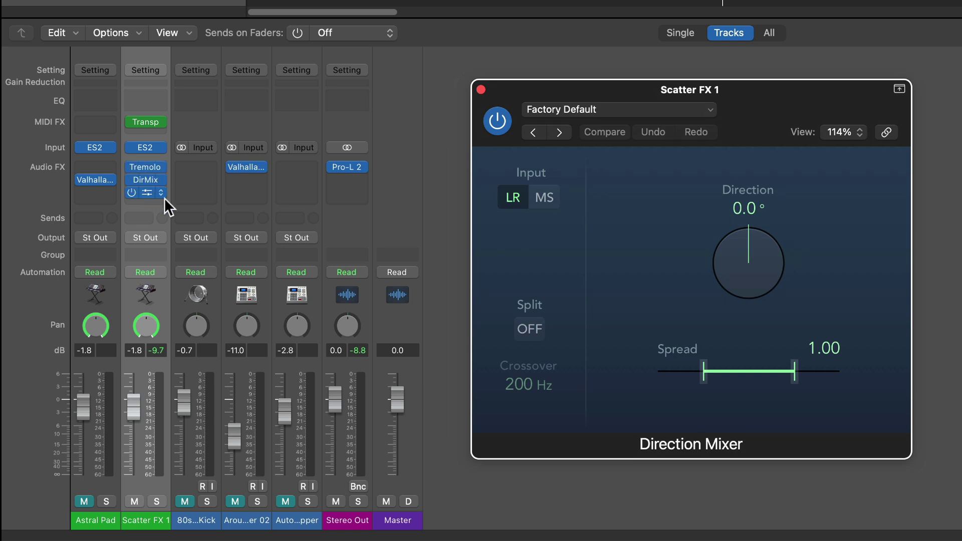
{"action": "left_click", "coordinate": [530, 329]}
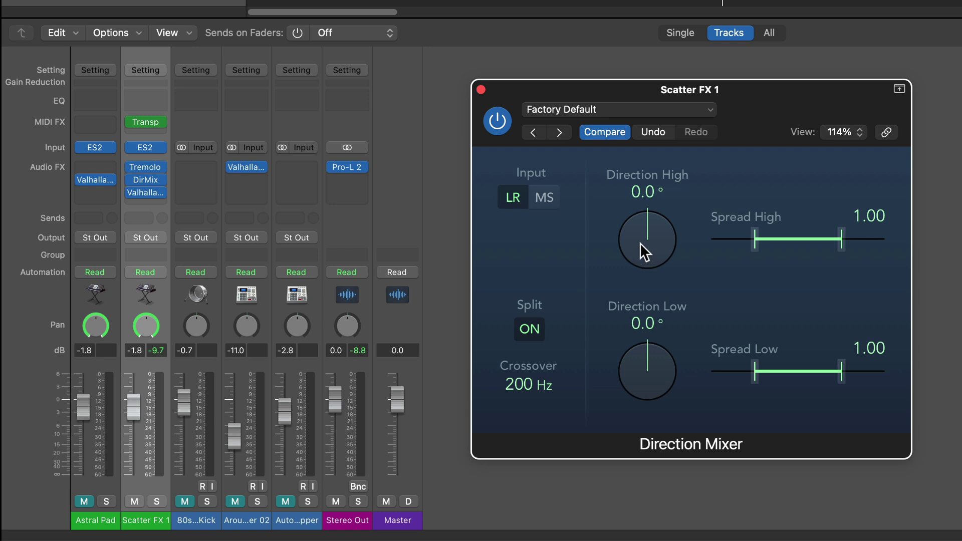
Set the Direction Mixer crossover to about 1000 Hz and adjust the High and Low direction angles.
{"action": "right_click", "coordinate": [143, 329]}
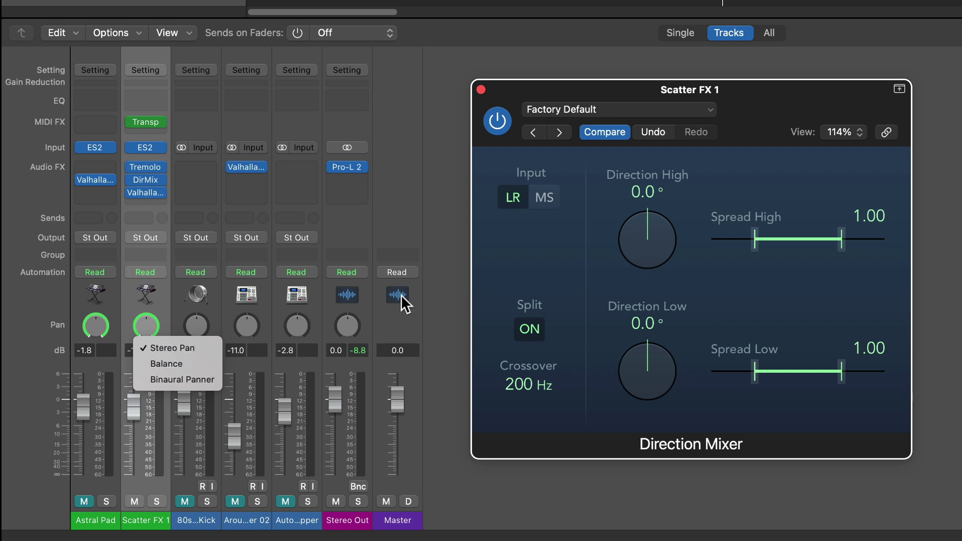
{"action": "key", "text": "Escape"}
{"action": "mouse_move", "coordinate": [154, 168]}
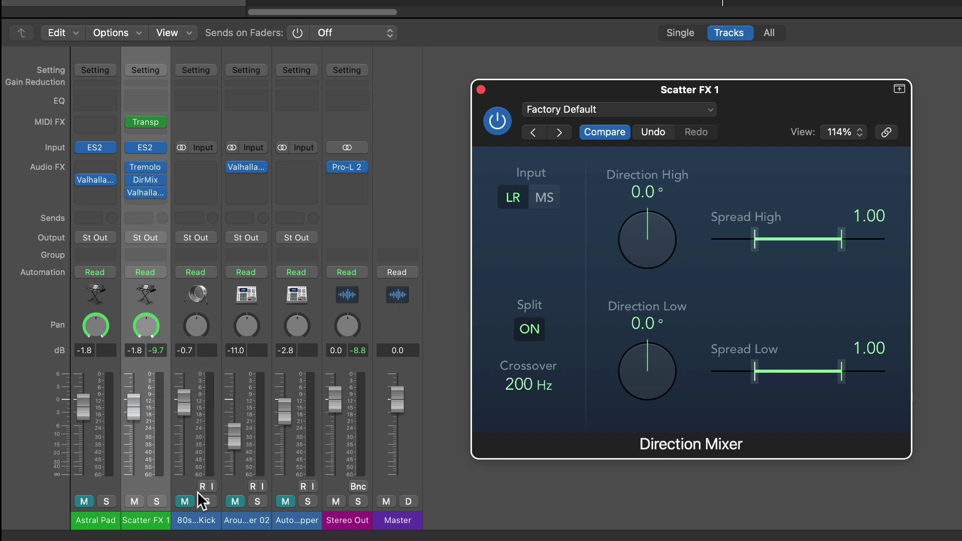
{"action": "left_click_drag", "start_coordinate": [531, 390], "coordinate": [531, 350]}
{"action": "left_click_drag", "start_coordinate": [651, 240], "coordinate": [645, 266]}
{"action": "left_click_drag", "start_coordinate": [647, 373], "coordinate": [645, 341]}
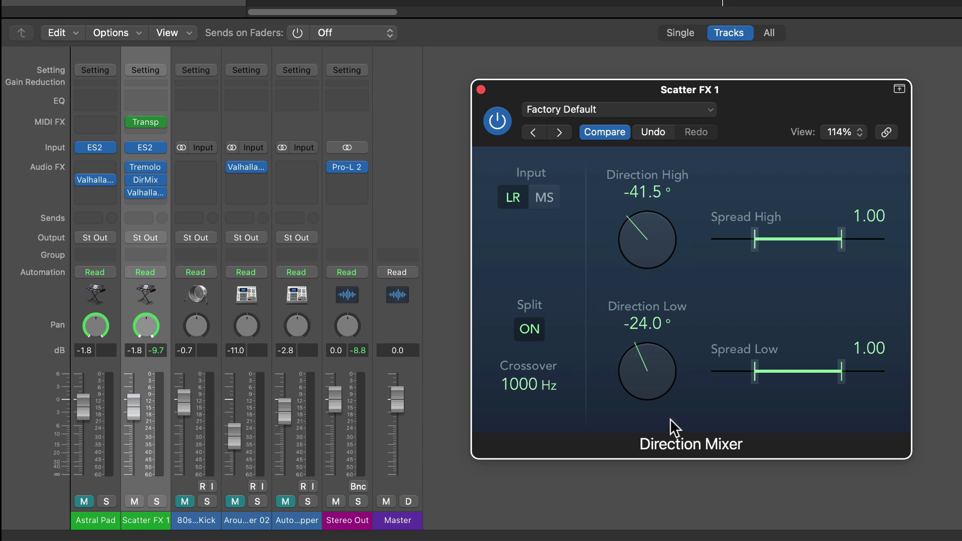
{"action": "left_click_drag", "start_coordinate": [643, 376], "coordinate": [642, 365]}
{"action": "left_click_drag", "start_coordinate": [656, 223], "coordinate": [660, 193]}
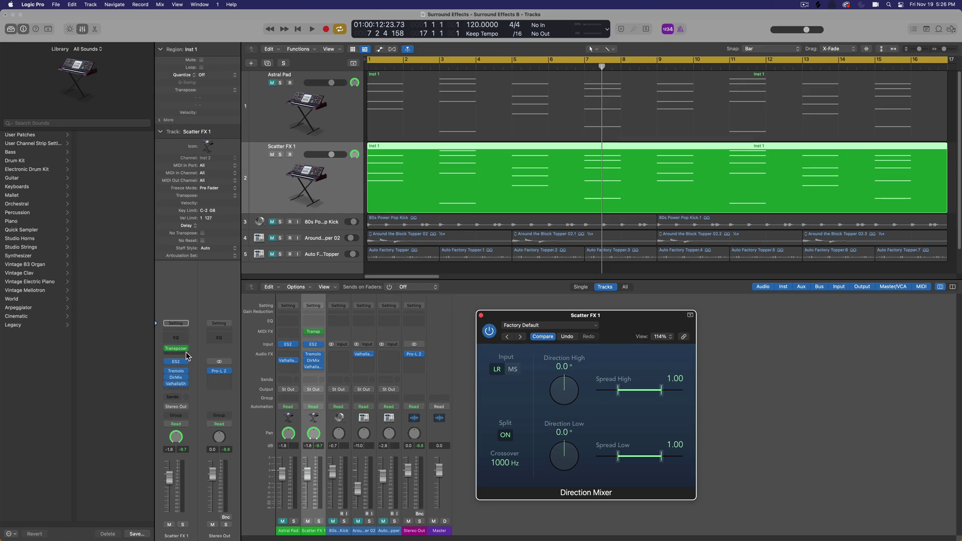
Add a Modulator MIDI effect to Scatter FX 1.
{"action": "left_click", "coordinate": [181, 355]}
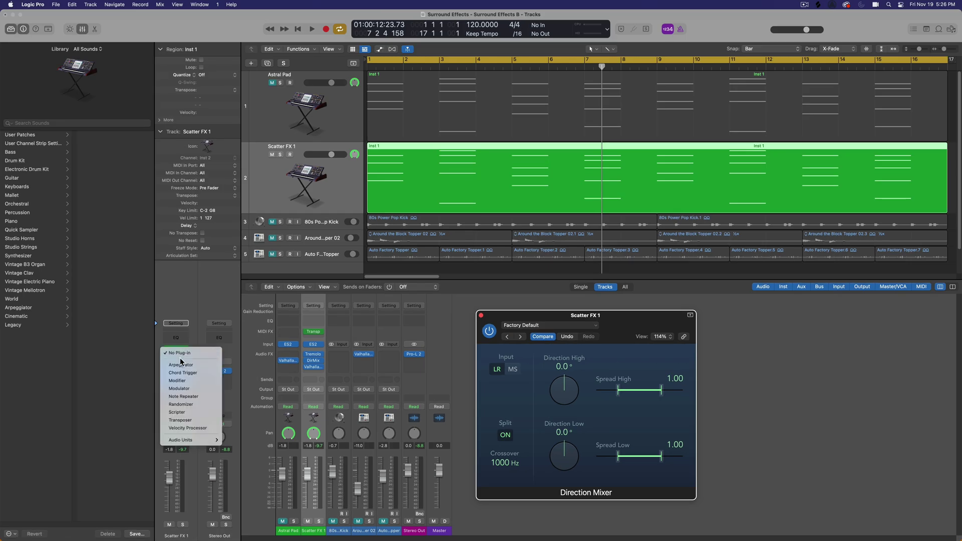
{"action": "left_click", "coordinate": [206, 391]}
{"action": "left_click_drag", "start_coordinate": [340, 126], "coordinate": [173, 119]}
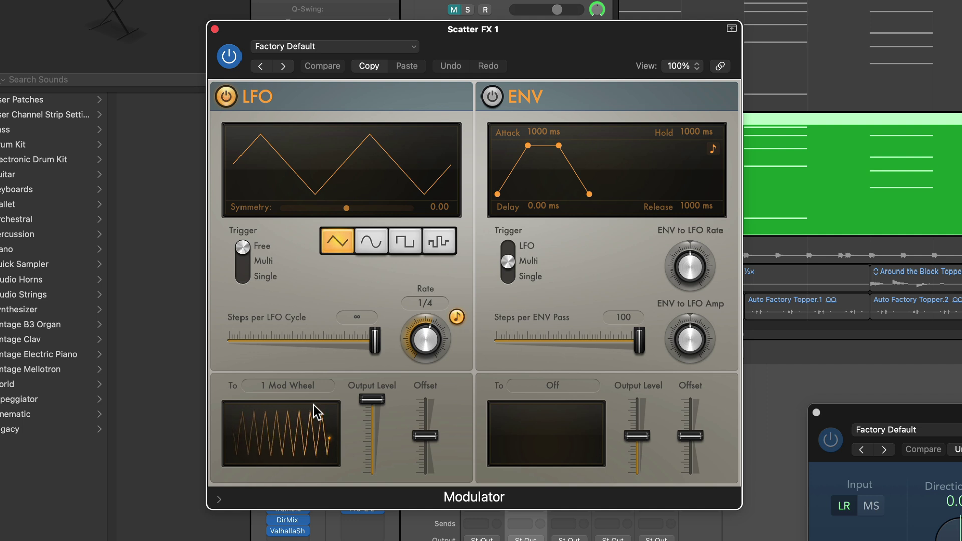
{"action": "left_click", "coordinate": [311, 387]}
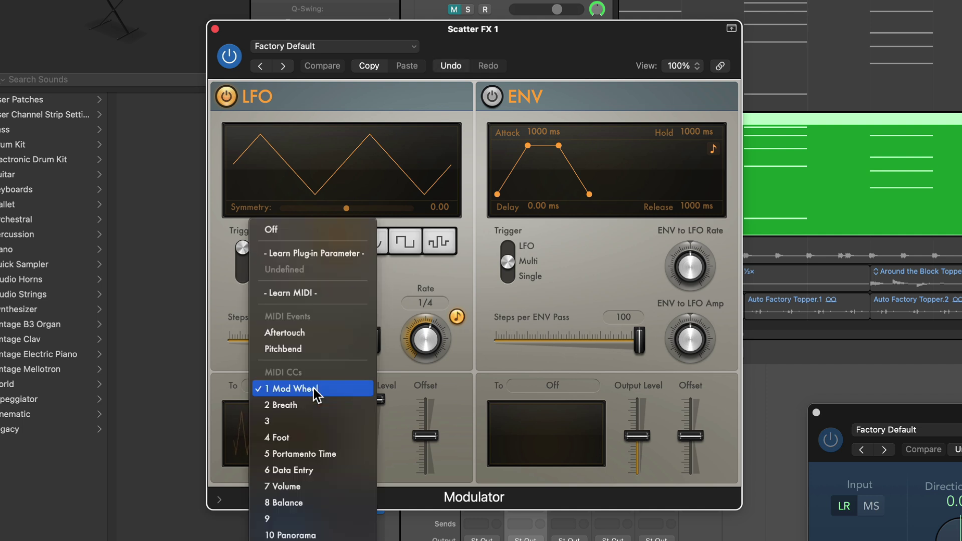
{"action": "left_click", "coordinate": [357, 253]}
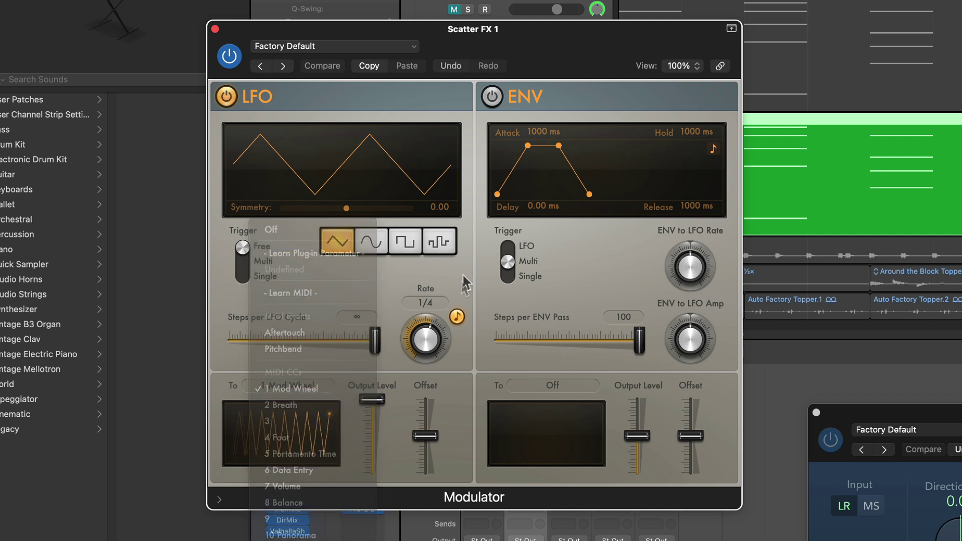
Load the Drifting Modulation preset, set a free-running 4.50 Hz rate, and set the LFO to Learn Plug-in Parameter.
{"action": "left_click", "coordinate": [346, 45]}
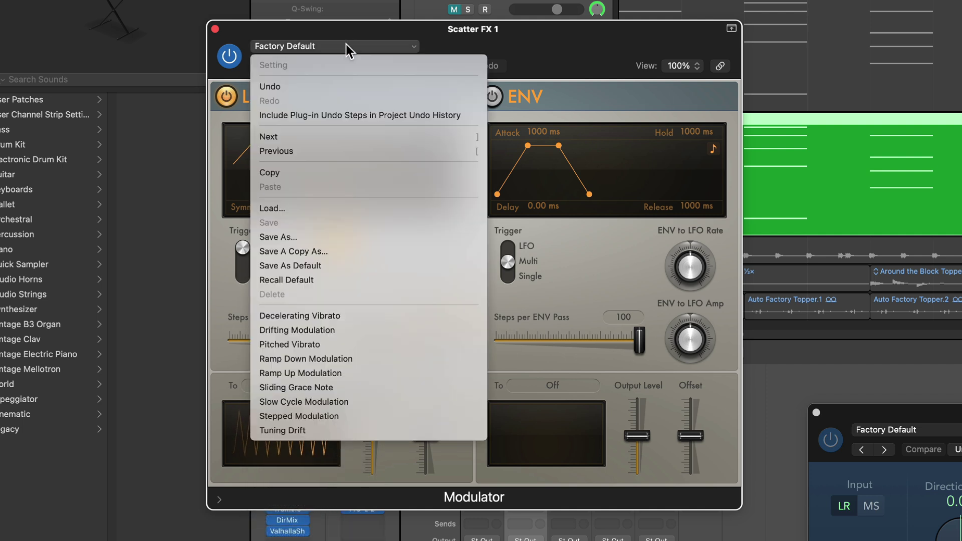
{"action": "left_click", "coordinate": [379, 328]}
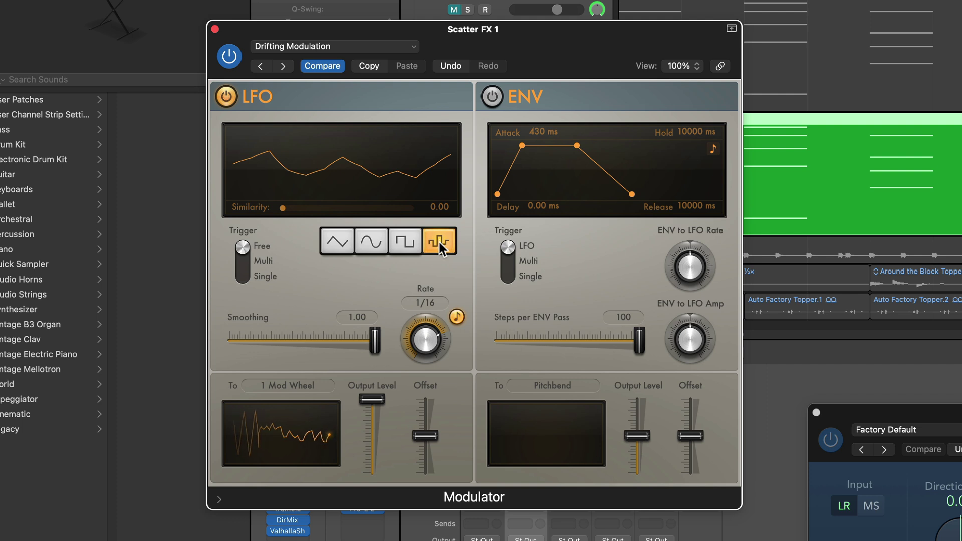
{"action": "left_click", "coordinate": [457, 317]}
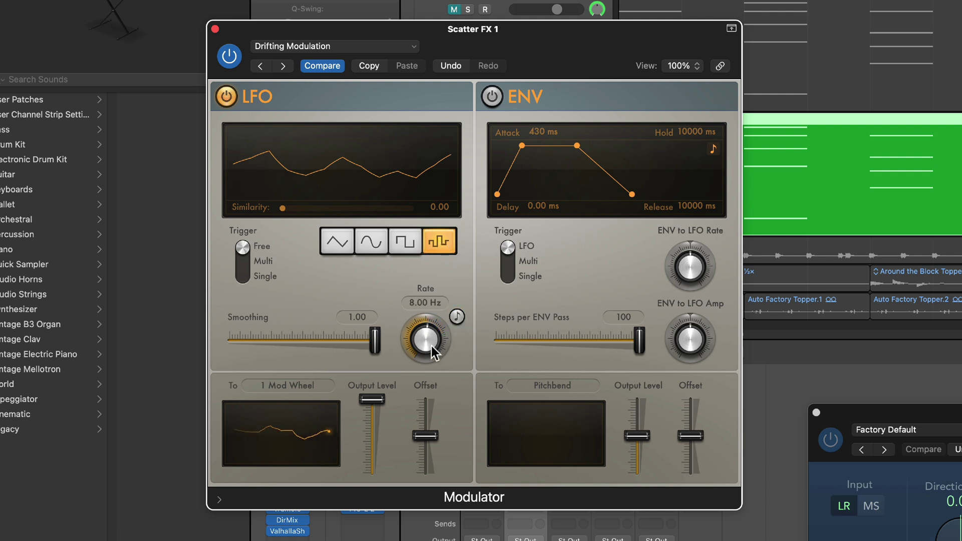
{"action": "left_click_drag", "start_coordinate": [432, 351], "coordinate": [386, 351]}
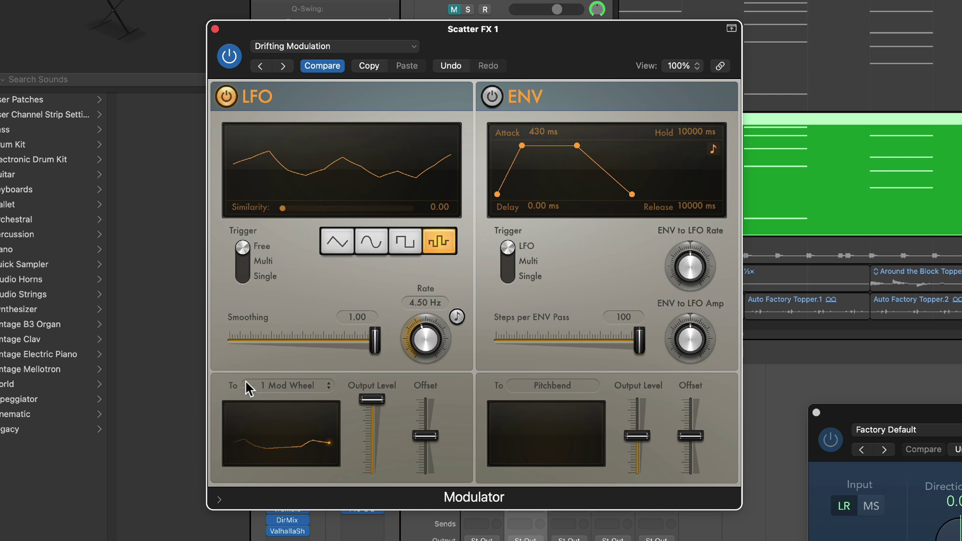
{"action": "left_click", "coordinate": [281, 385]}
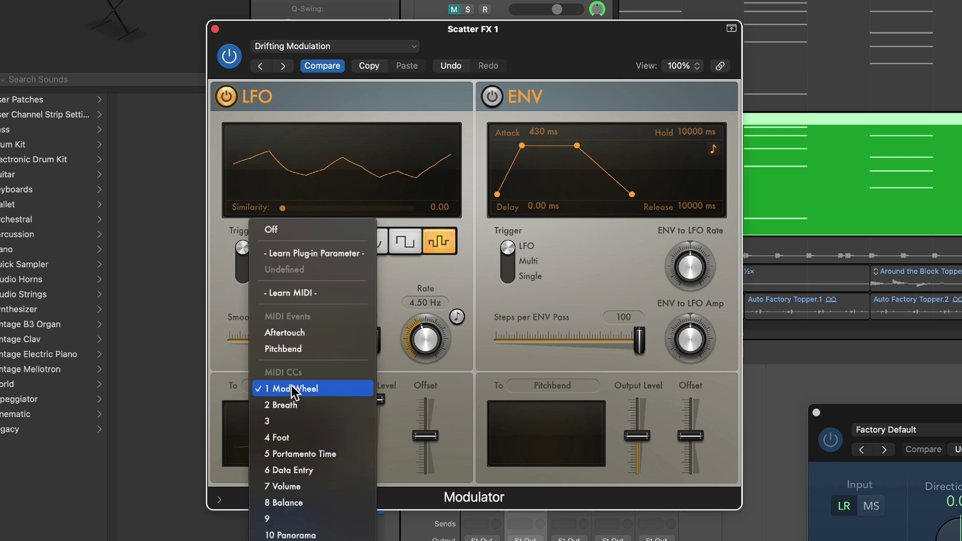
{"action": "left_click", "coordinate": [343, 254]}
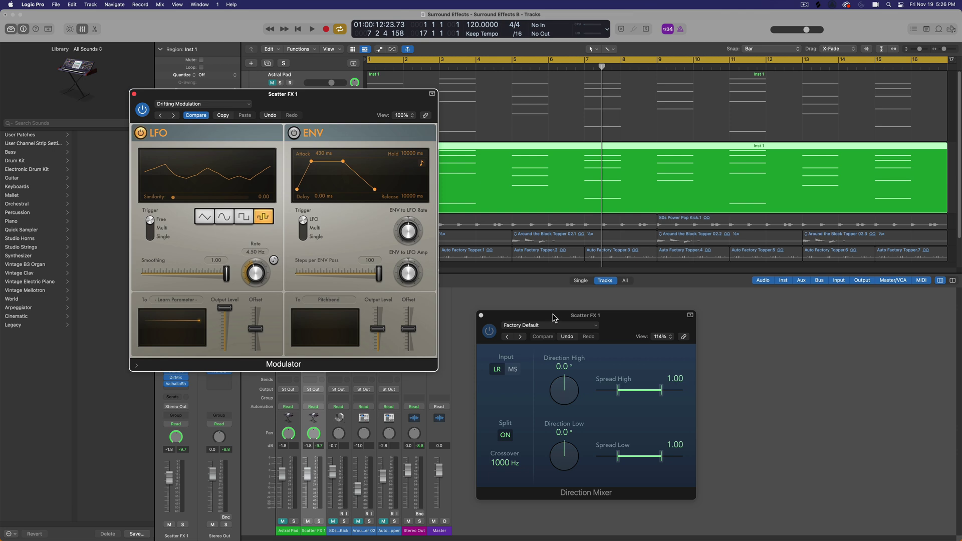
Target the Direction Mixer's Direction High with the LFO and raise its rate to 9.40 Hz.
{"action": "left_click_drag", "start_coordinate": [553, 319], "coordinate": [522, 180]}
{"action": "mouse_move", "coordinate": [702, 304]}
{"action": "left_mouse_down"}
{"action": "mouse_move", "coordinate": [734, 327]}
{"action": "mouse_move", "coordinate": [687, 323]}
{"action": "left_mouse_up"}
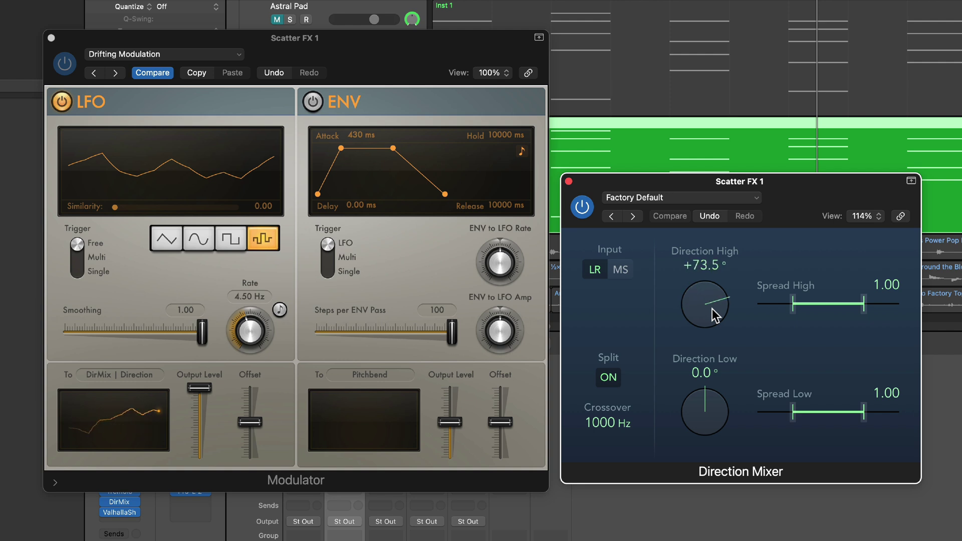
{"action": "mouse_move", "coordinate": [241, 331]}
{"action": "left_mouse_down"}
{"action": "mouse_move", "coordinate": [238, 312]}
{"action": "mouse_move", "coordinate": [232, 345]}
{"action": "mouse_move", "coordinate": [231, 321]}
{"action": "left_mouse_up"}
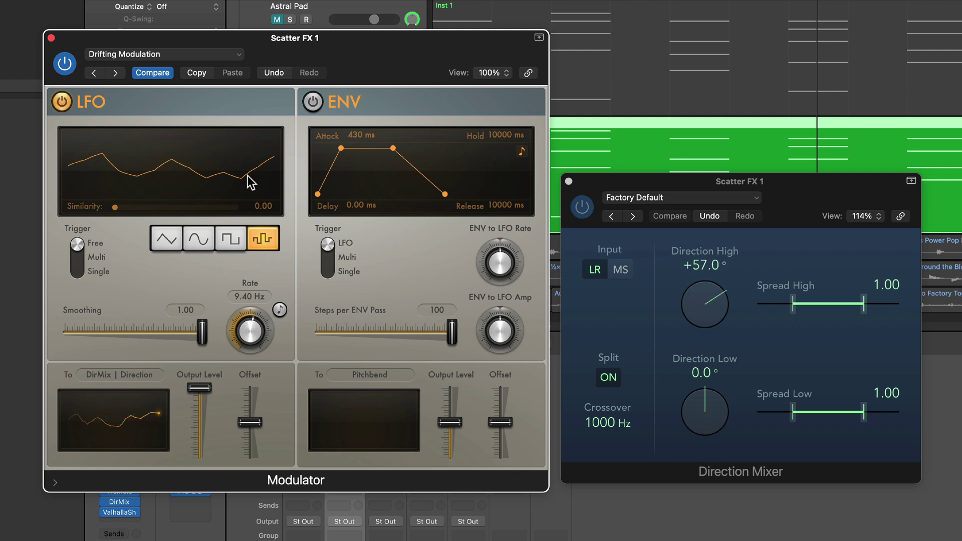
Close the first Modulator and insert a second Modulator loaded with Drifting Modulation.
{"action": "left_click", "coordinate": [51, 38]}
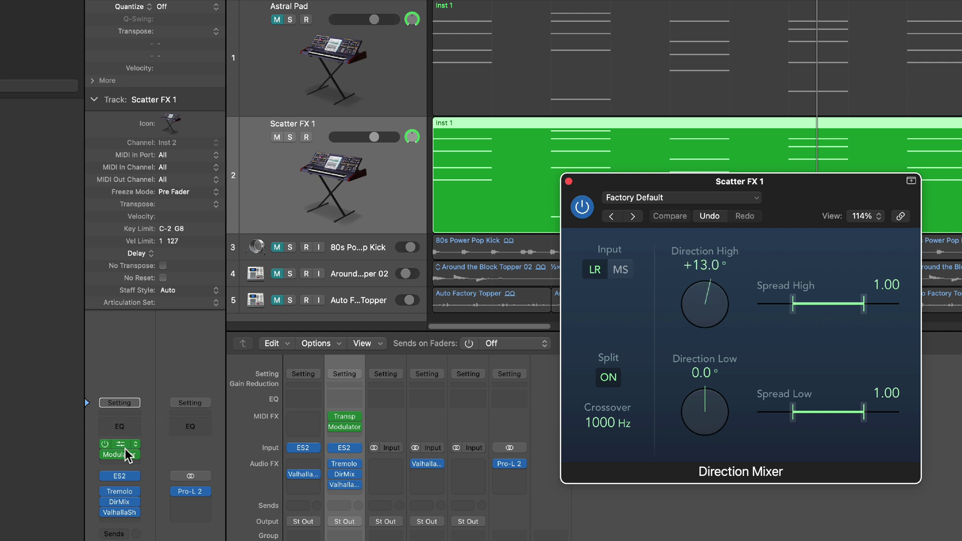
{"action": "left_click", "coordinate": [123, 461]}
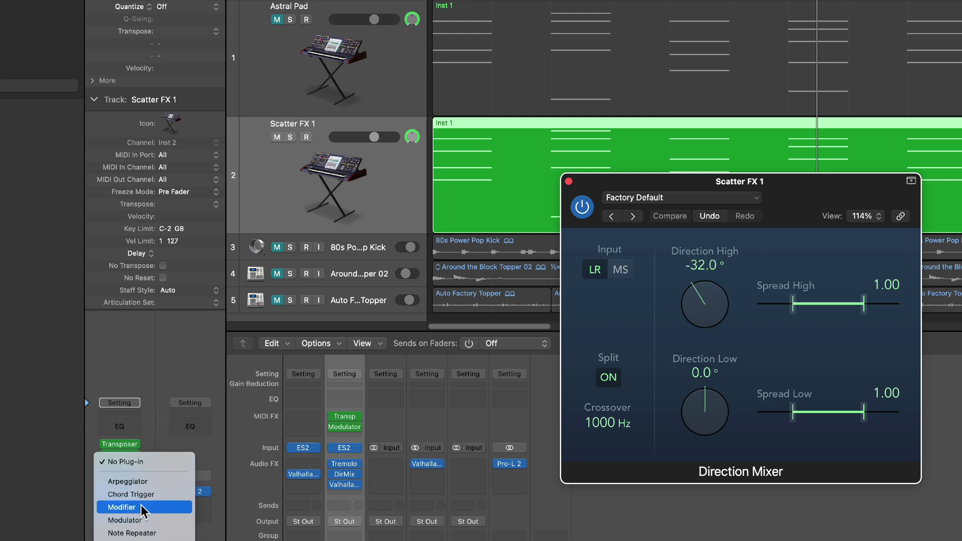
{"action": "left_click", "coordinate": [125, 520]}
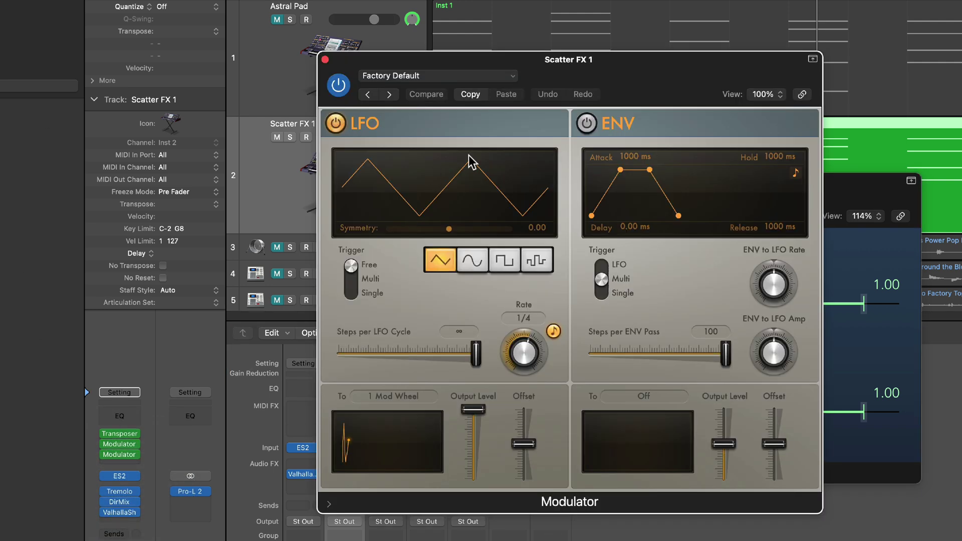
{"action": "left_click_drag", "start_coordinate": [562, 67], "coordinate": [294, 55]}
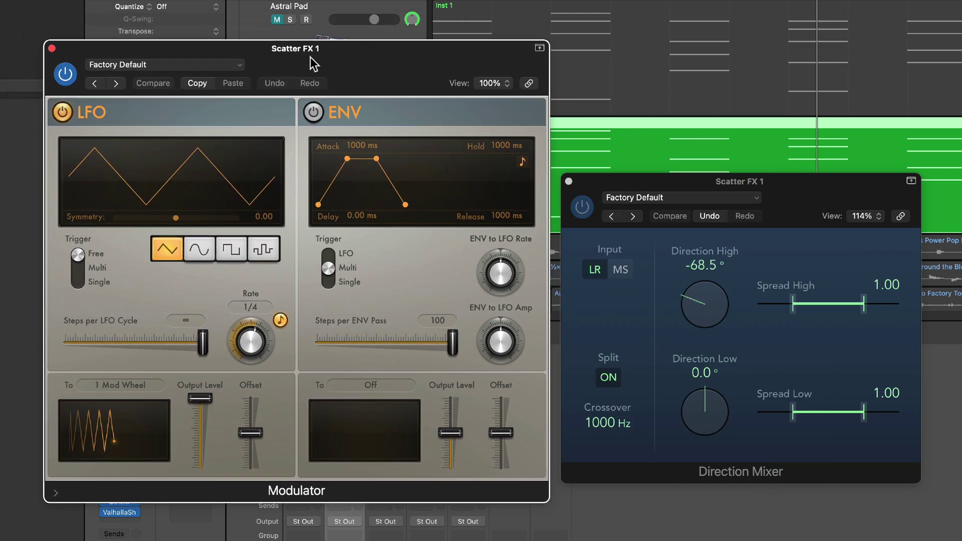
{"action": "left_click", "coordinate": [215, 62]}
{"action": "left_click", "coordinate": [181, 334]}
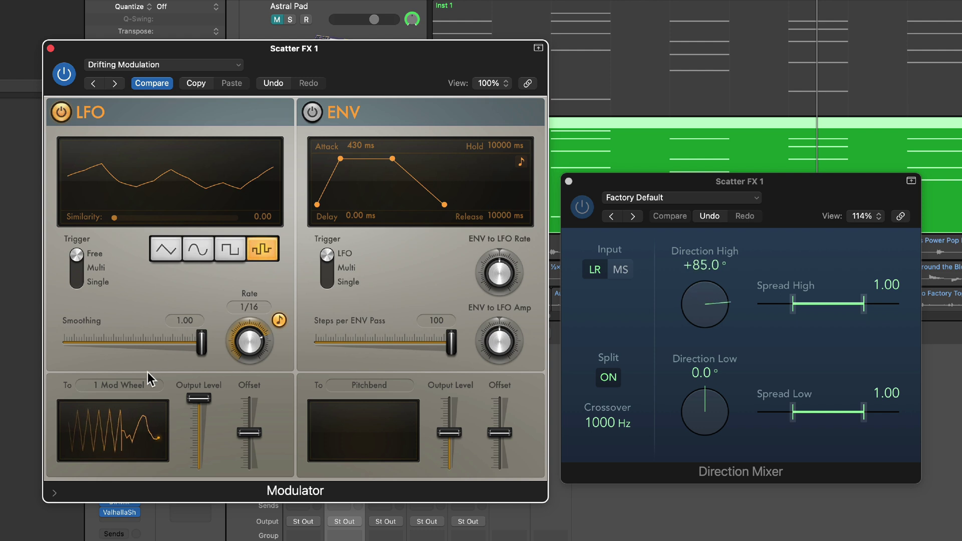
Point the new LFO at Direction Low with a free-running 4.00 Hz rate.
{"action": "left_click", "coordinate": [136, 387]}
{"action": "left_click", "coordinate": [145, 260]}
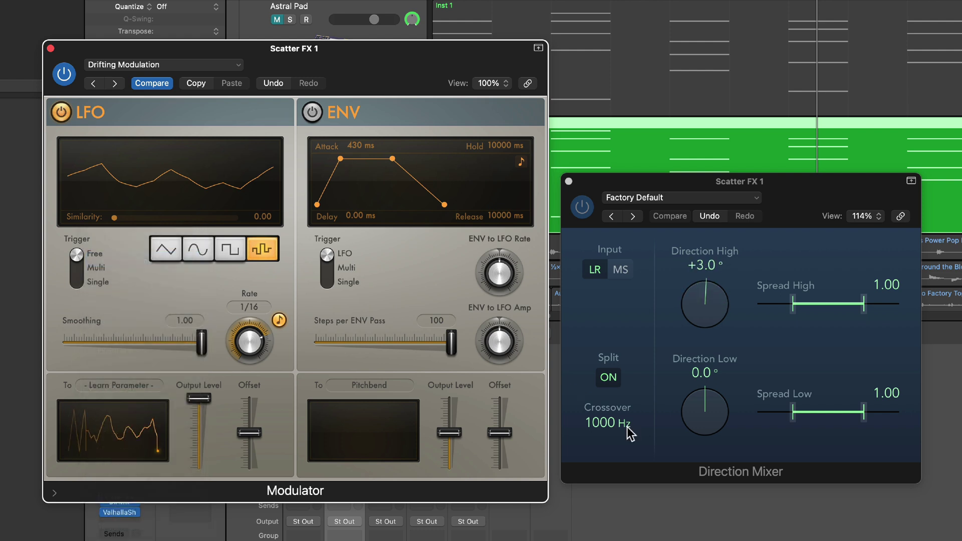
{"action": "left_click", "coordinate": [700, 434]}
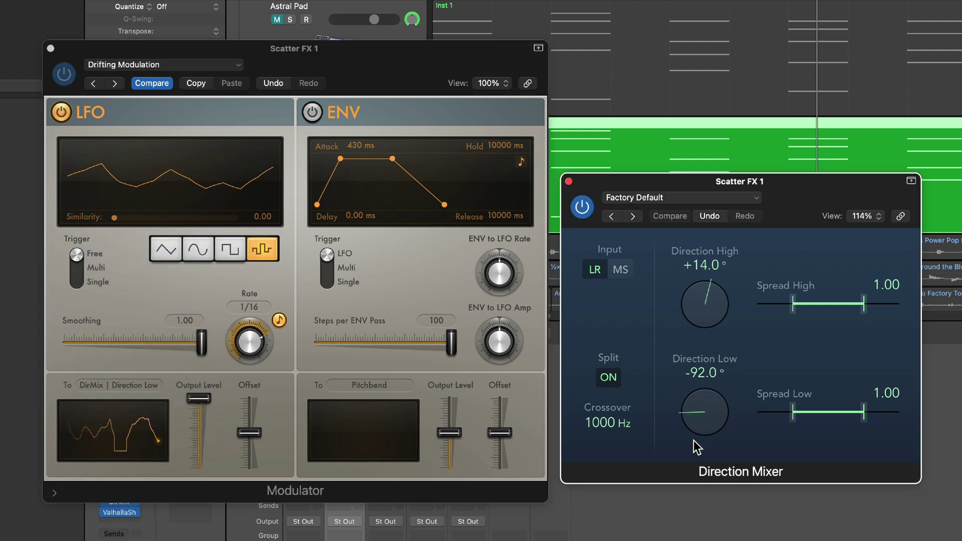
{"action": "left_click", "coordinate": [279, 320]}
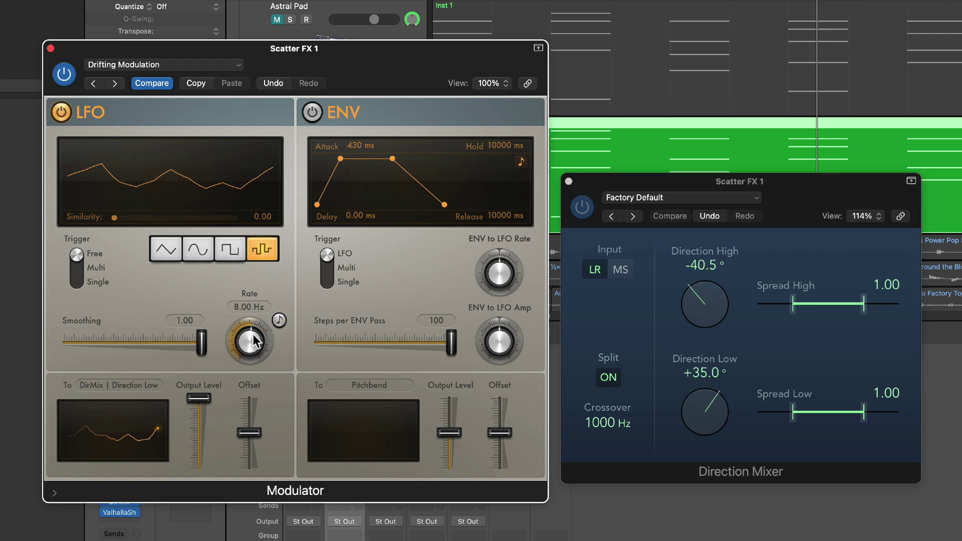
{"action": "left_click_drag", "start_coordinate": [249, 350], "coordinate": [249, 371]}
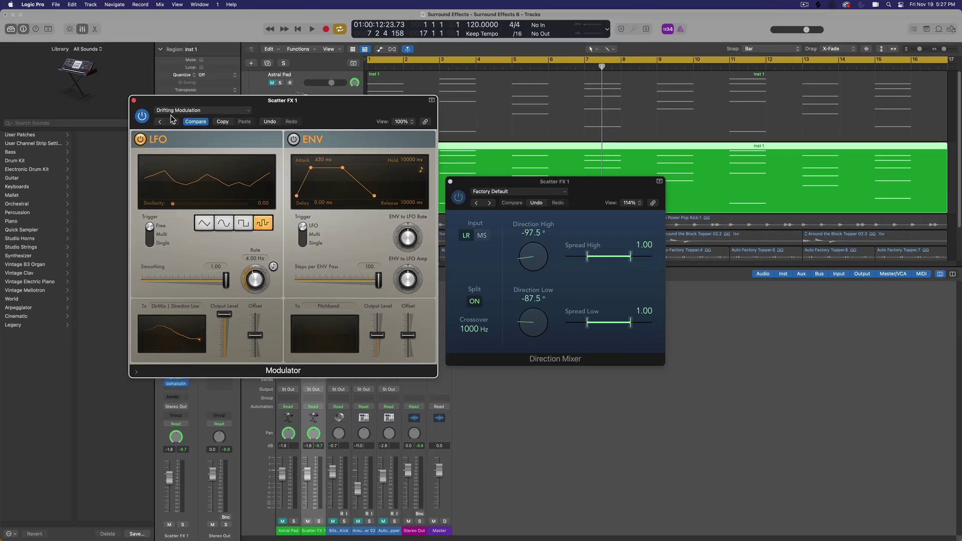
Play Scatter FX 1 with the ValhallaShimmer window beside the Direction Mixer, mix at 0.33.
{"action": "key", "text": "super+w"}
{"action": "key", "text": "space"}
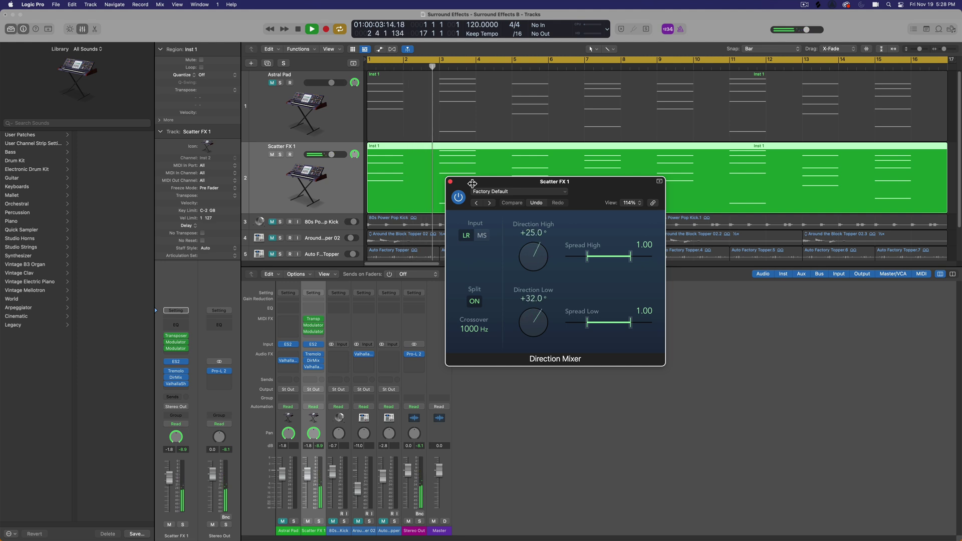
{"action": "left_click", "coordinate": [315, 366]}
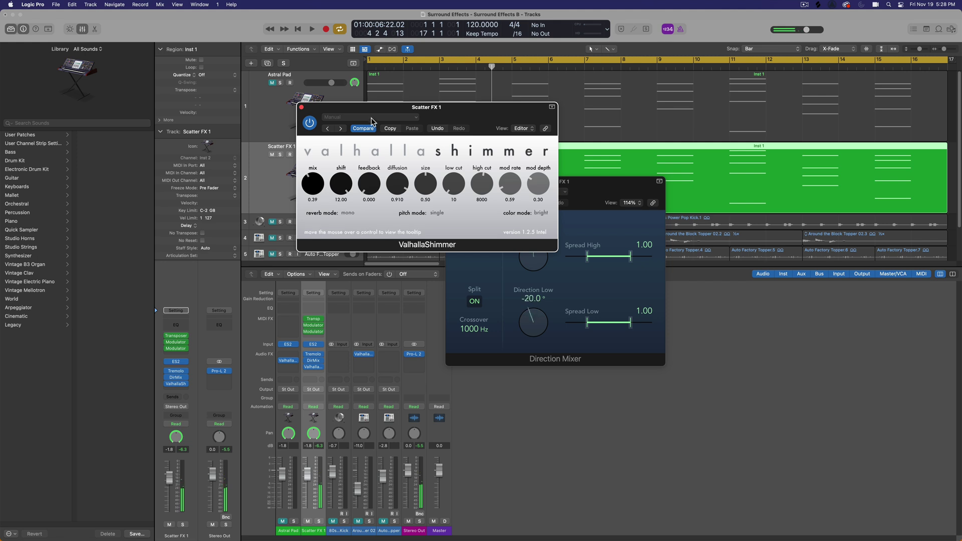
{"action": "left_click_drag", "start_coordinate": [371, 119], "coordinate": [530, 384]}
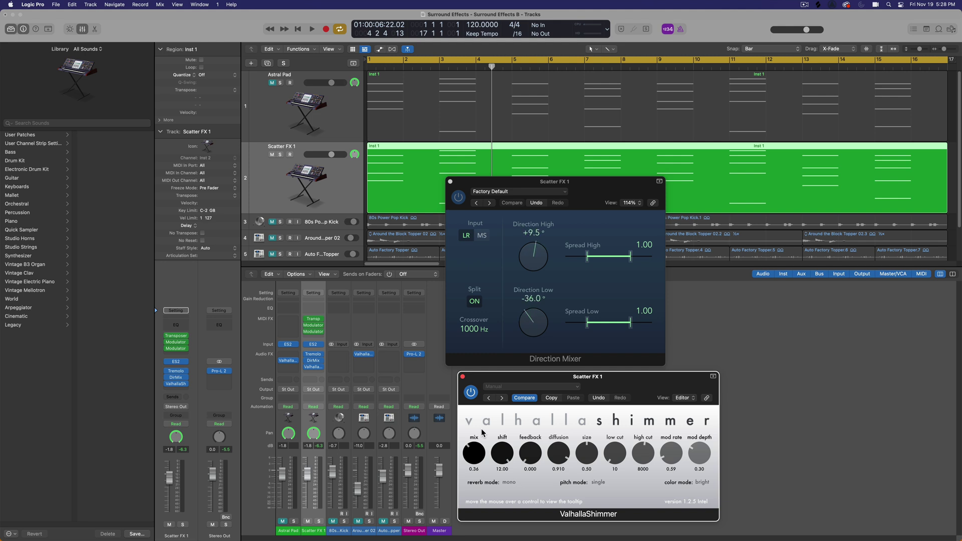
{"action": "key", "text": "space"}
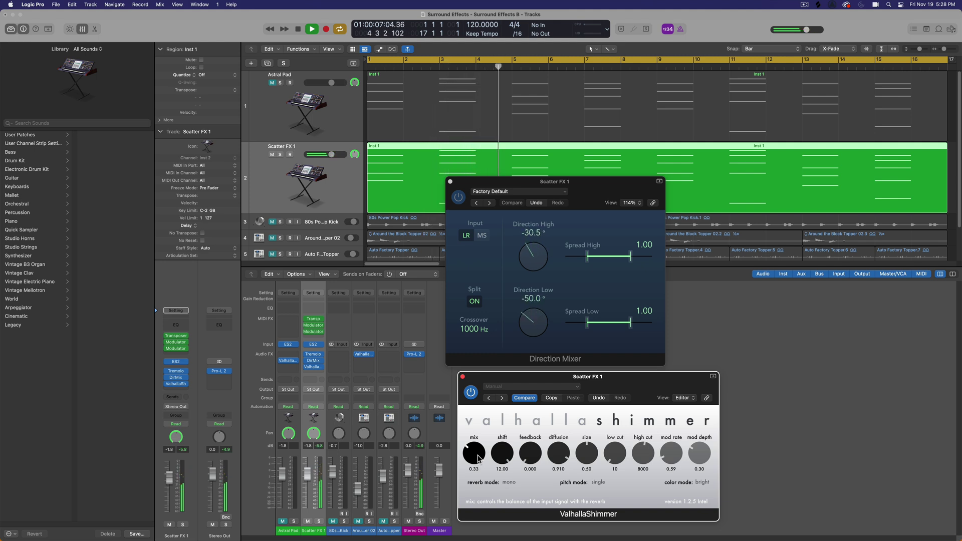
{"action": "key", "text": "space"}
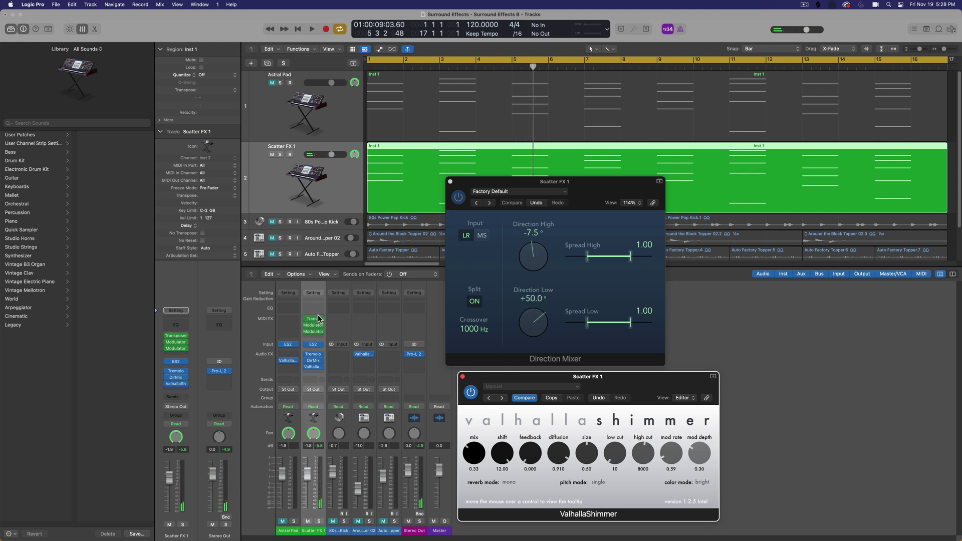
Insert an Arpeggiator on Scatter FX 1 and widen its octave range.
{"action": "left_click", "coordinate": [319, 319]}
{"action": "left_click", "coordinate": [334, 335]}
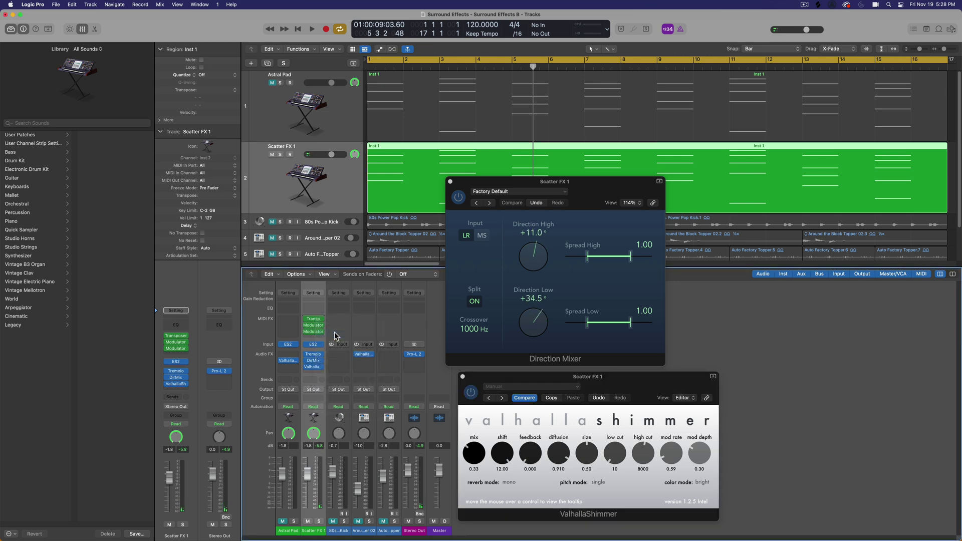
{"action": "left_click_drag", "start_coordinate": [468, 110], "coordinate": [191, 75]}
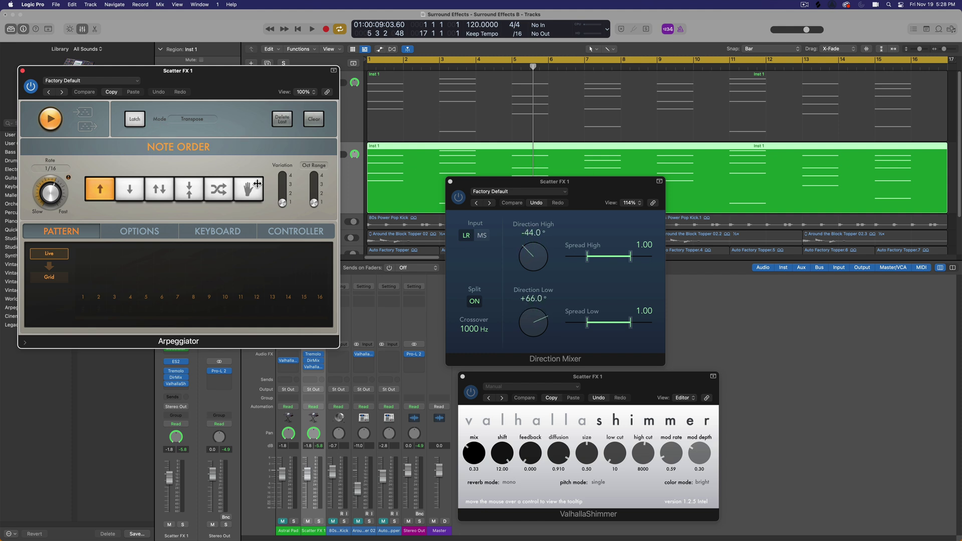
{"action": "left_click_drag", "start_coordinate": [312, 203], "coordinate": [314, 198]}
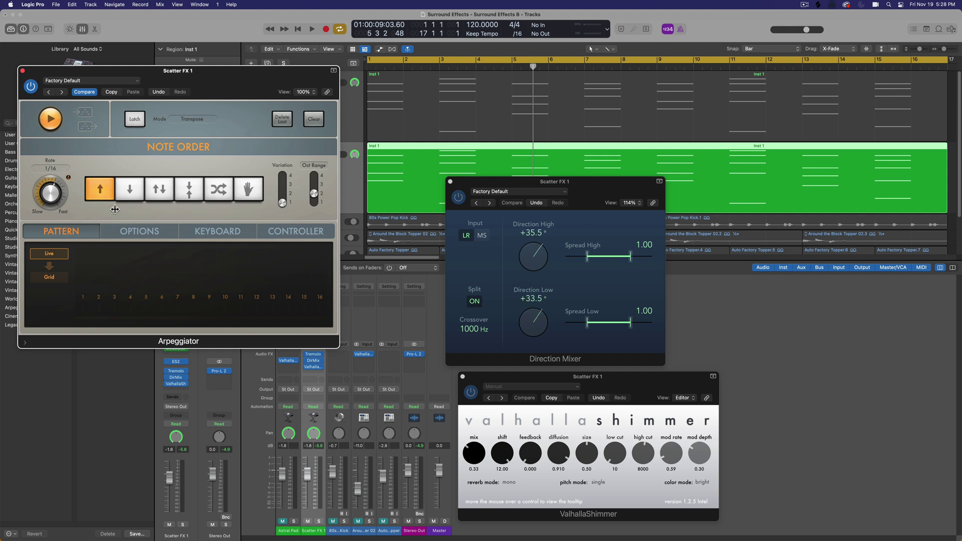
During playback raise the shimmer mix to 0.36, then close the Arpeggiator and unmute Astral Pad.
{"action": "key", "text": "space"}
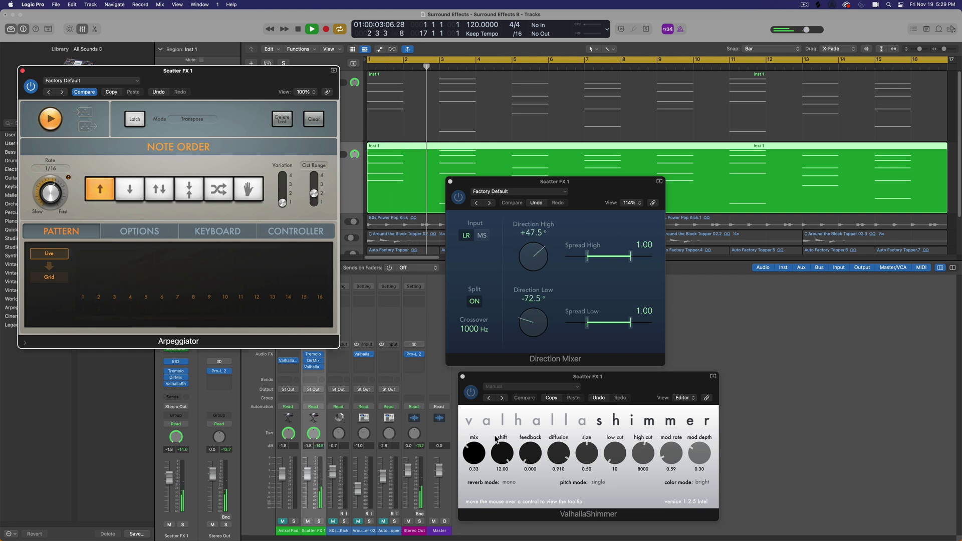
{"action": "left_click", "coordinate": [480, 459]}
{"action": "left_click_drag", "start_coordinate": [479, 459], "coordinate": [479, 455]}
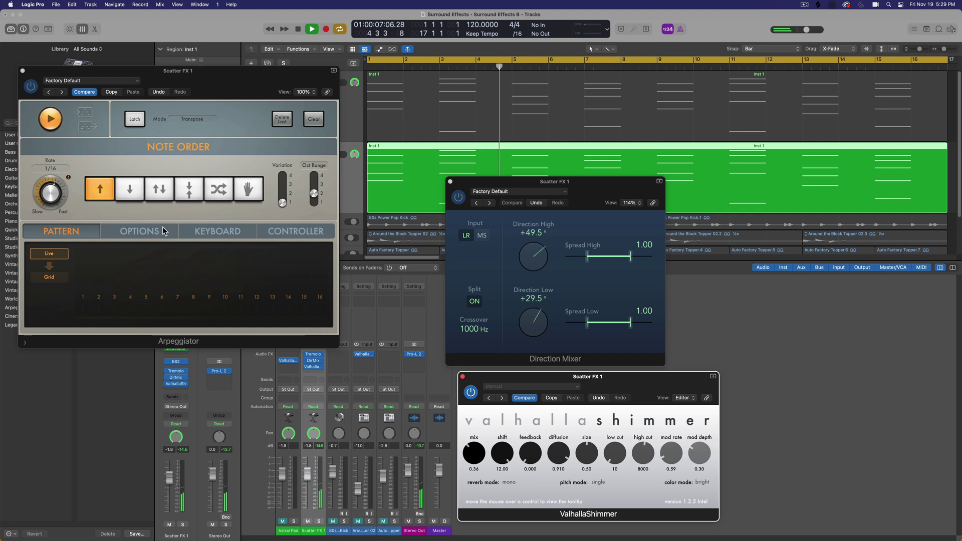
{"action": "left_click", "coordinate": [22, 72]}
{"action": "key", "text": "space"}
{"action": "left_click", "coordinate": [282, 521]}
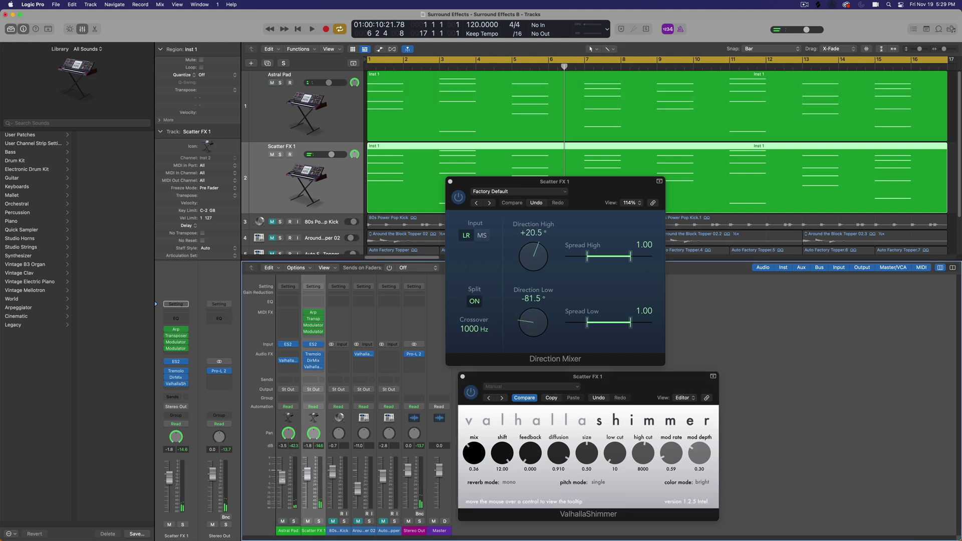
Start playback to hear the Direction Mixer angles drift.
{"action": "key", "text": "space"}
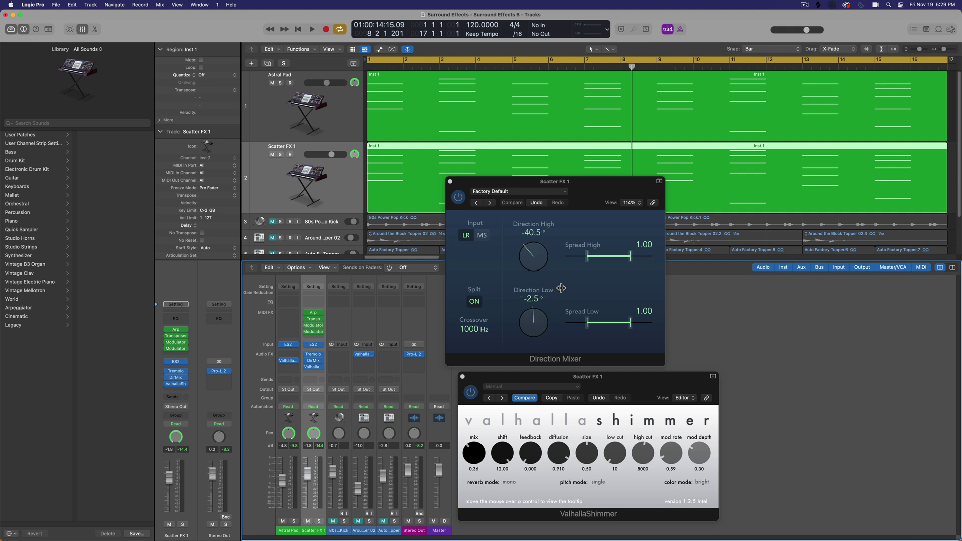
Duplicate Scatter FX 1 into Scatter FX 2, copy the Inst 1 region onto it, and mute Astral Pad.
{"action": "left_click", "coordinate": [463, 376]}
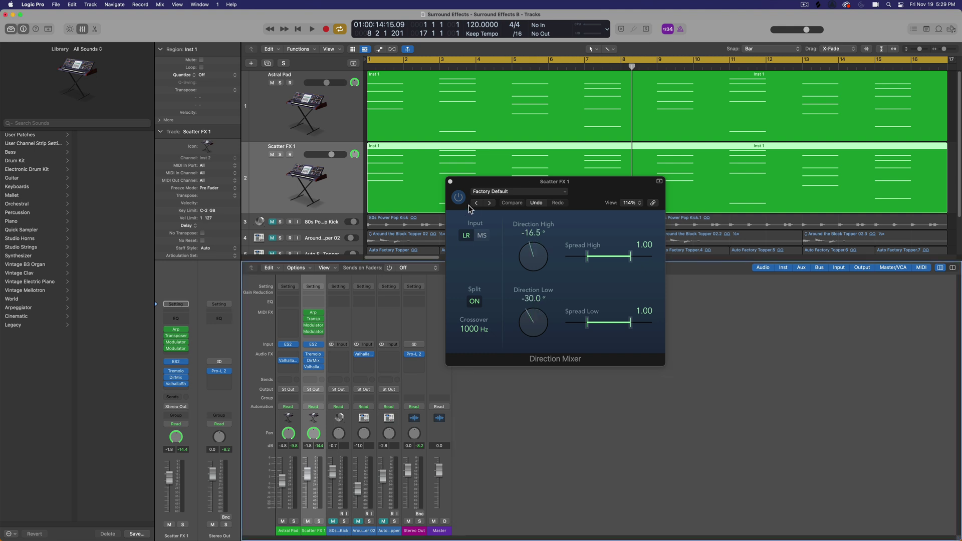
{"action": "left_click", "coordinate": [450, 183]}
{"action": "left_click", "coordinate": [269, 65]}
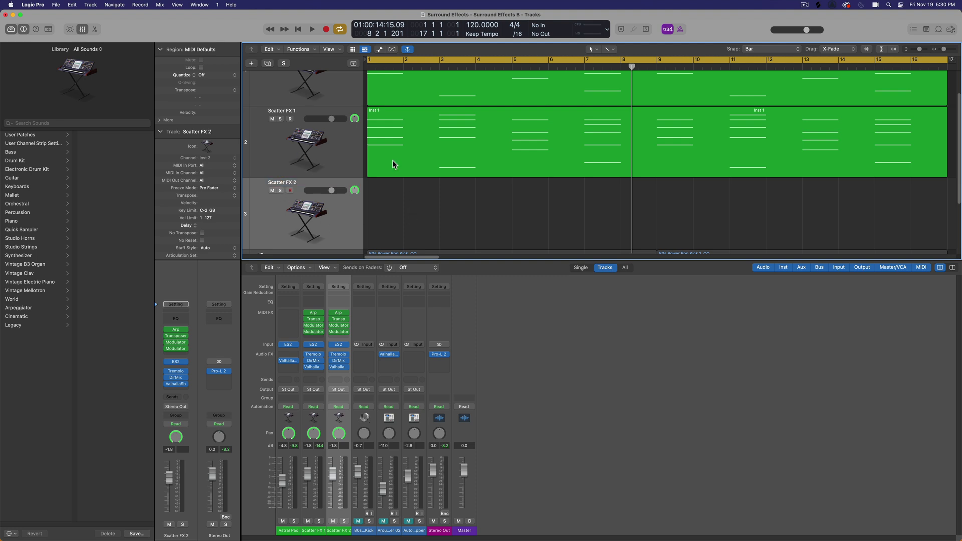
{"action": "left_click_drag", "start_coordinate": [390, 160], "coordinate": [377, 199]}
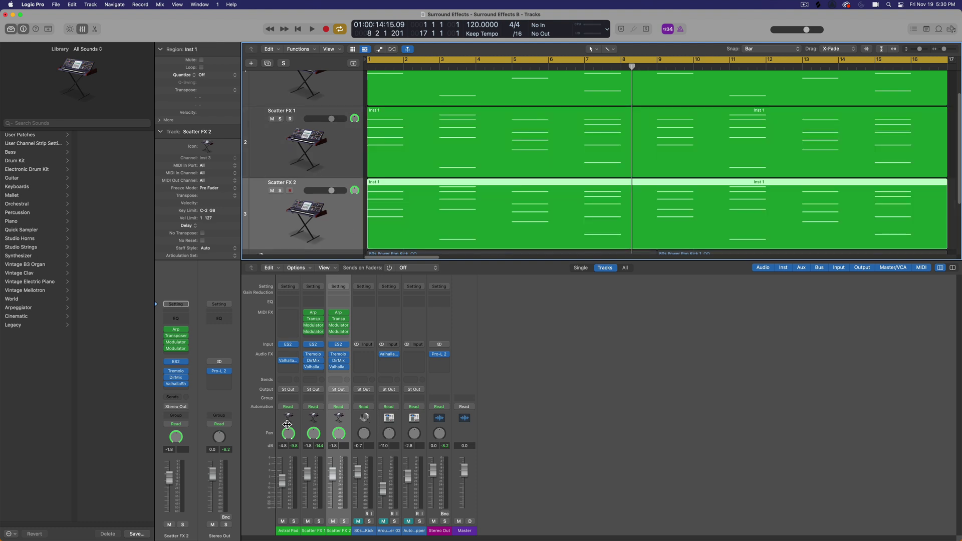
{"action": "left_click", "coordinate": [282, 521]}
{"action": "left_click", "coordinate": [322, 530]}
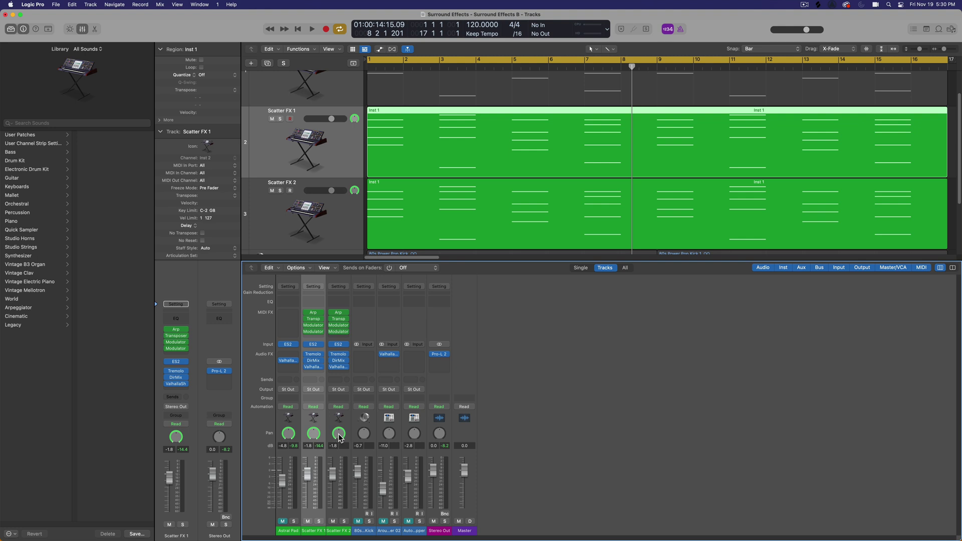
Show both tracks' Direction Mixers side by side and open Scatter FX 1's Modulator.
{"action": "left_click", "coordinate": [315, 360]}
{"action": "left_click_drag", "start_coordinate": [588, 188], "coordinate": [623, 285]}
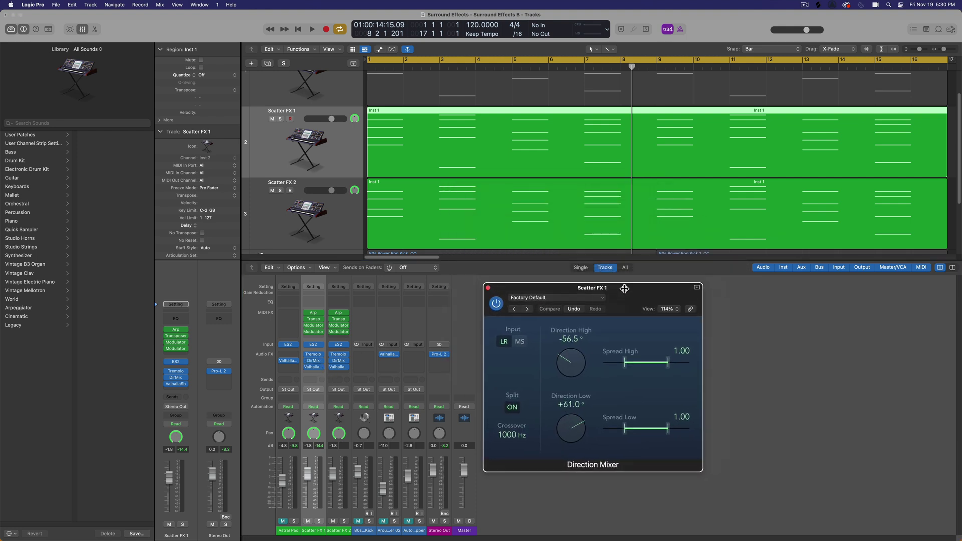
{"action": "left_click", "coordinate": [340, 361]}
{"action": "left_click_drag", "start_coordinate": [437, 110], "coordinate": [841, 285]}
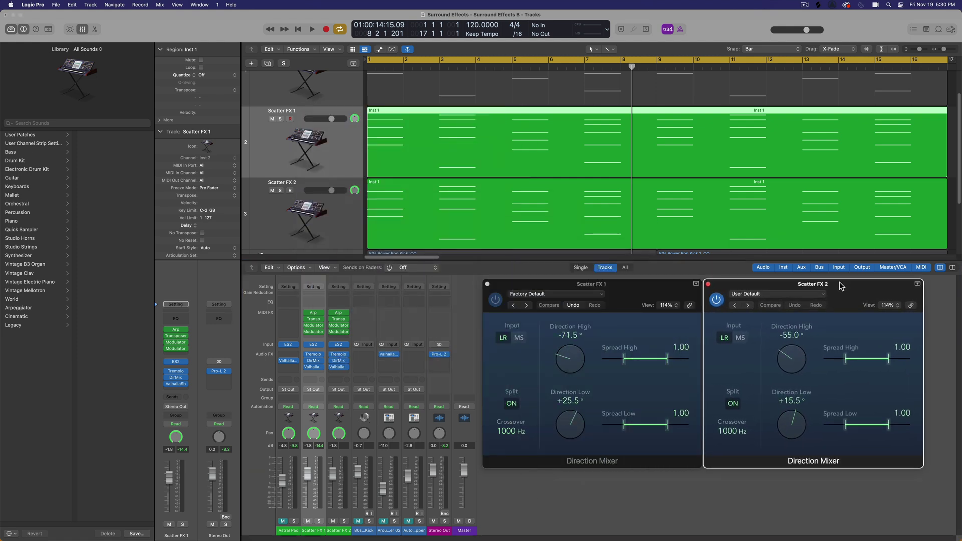
{"action": "left_click", "coordinate": [176, 348]}
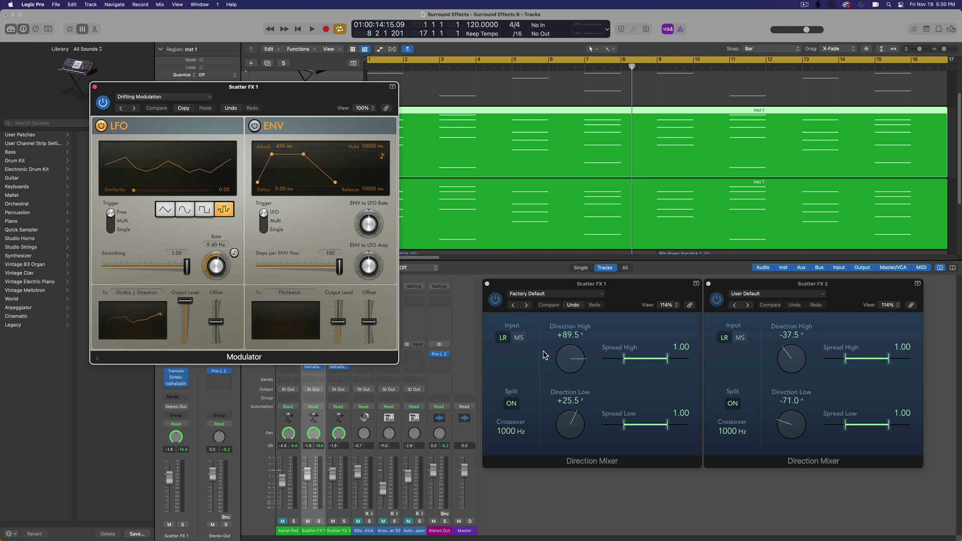
Raise Scatter FX 1's LFO output level and set its offset to -18 %.
{"action": "mouse_move", "coordinate": [220, 324]}
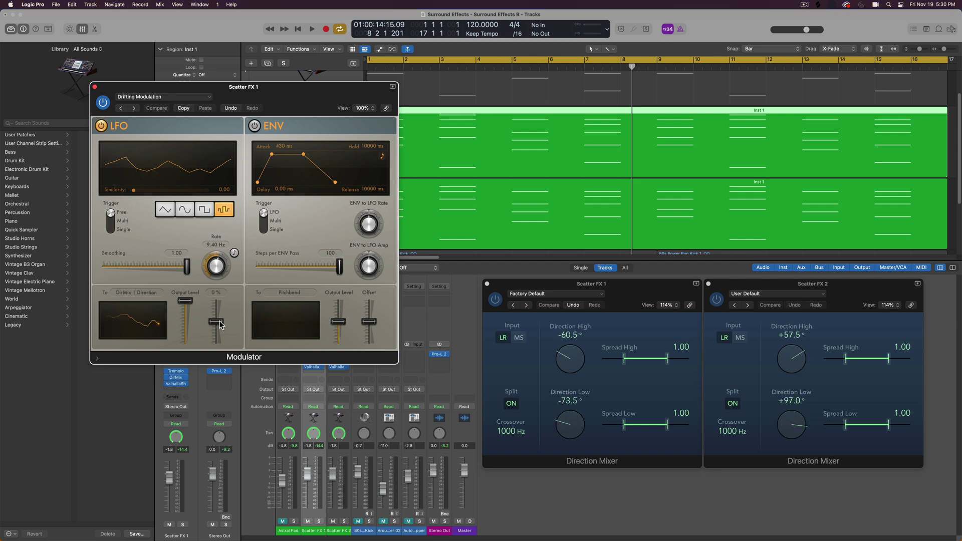
{"action": "left_click_drag", "start_coordinate": [220, 324], "coordinate": [216, 315]}
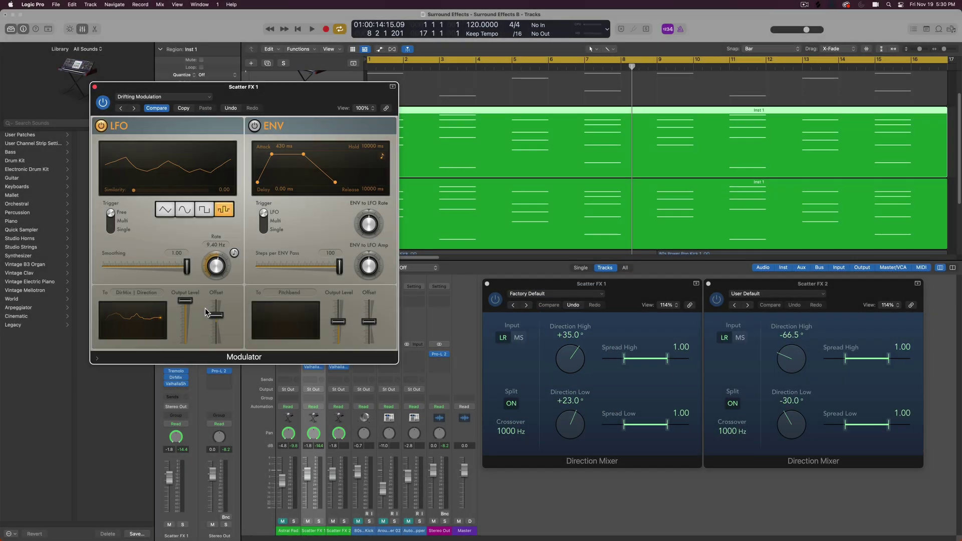
{"action": "left_click_drag", "start_coordinate": [216, 315], "coordinate": [217, 328]}
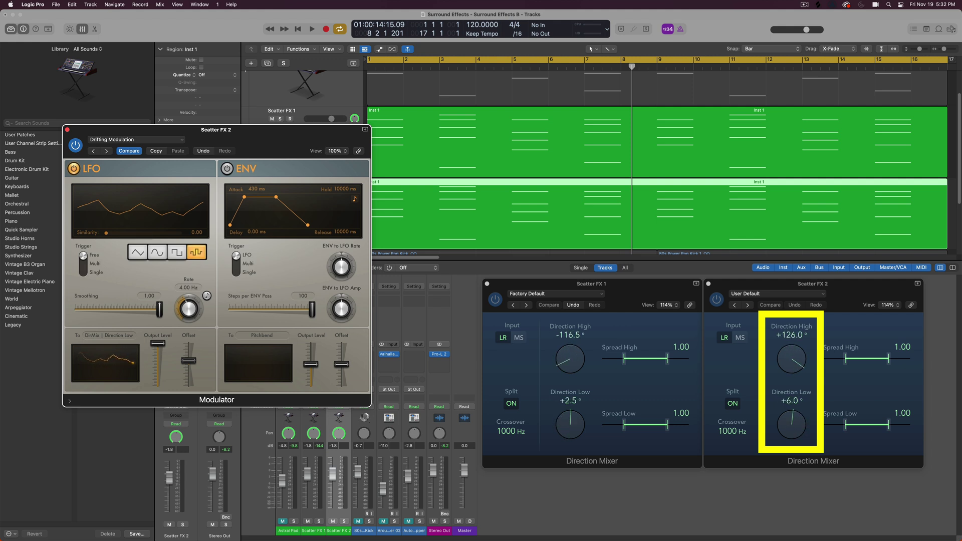
Play from bar 1 with Astral Pad unmuted, then stop and close Scatter FX 2's Modulator.
{"action": "left_click_drag", "start_coordinate": [118, 135], "coordinate": [82, 90]}
{"action": "key", "text": "Return"}
{"action": "key", "text": "space"}
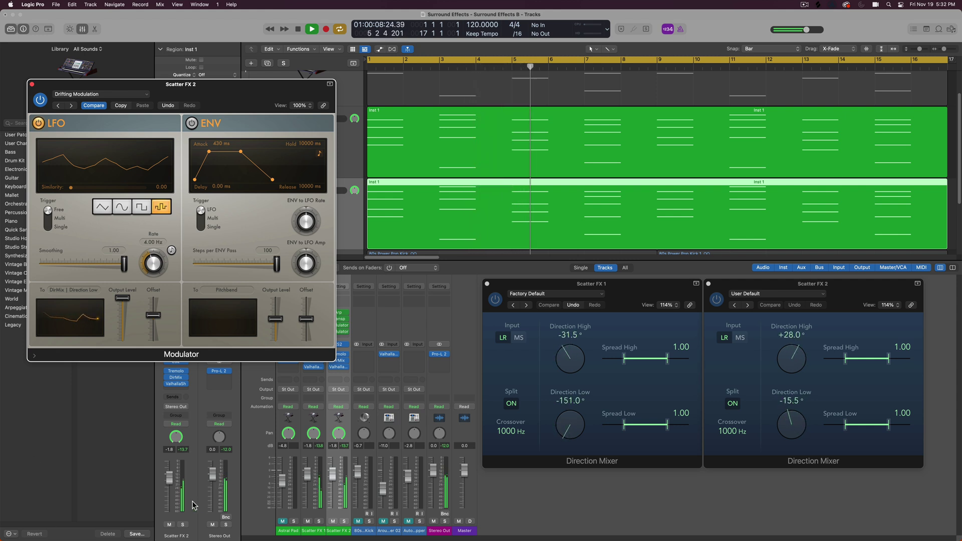
{"action": "left_click", "coordinate": [282, 522]}
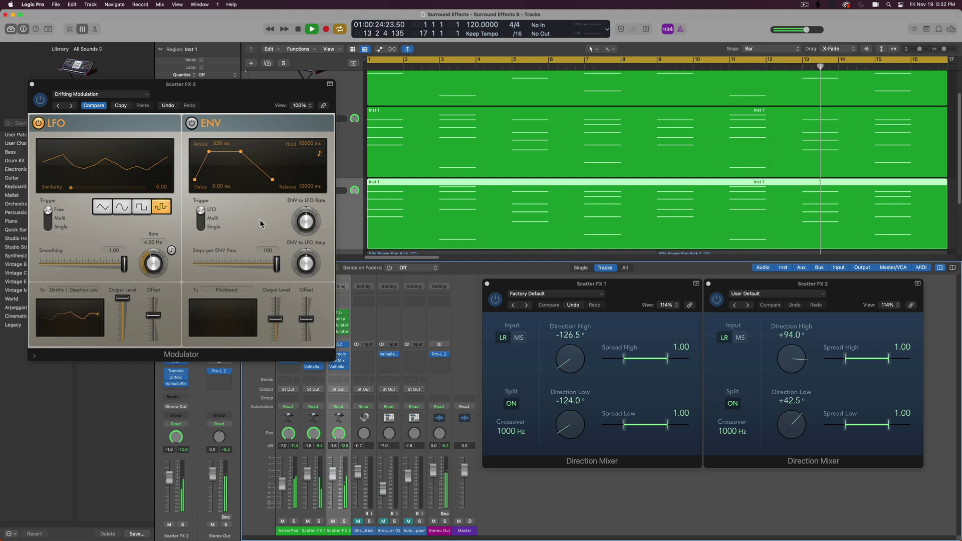
{"action": "key", "text": "space"}
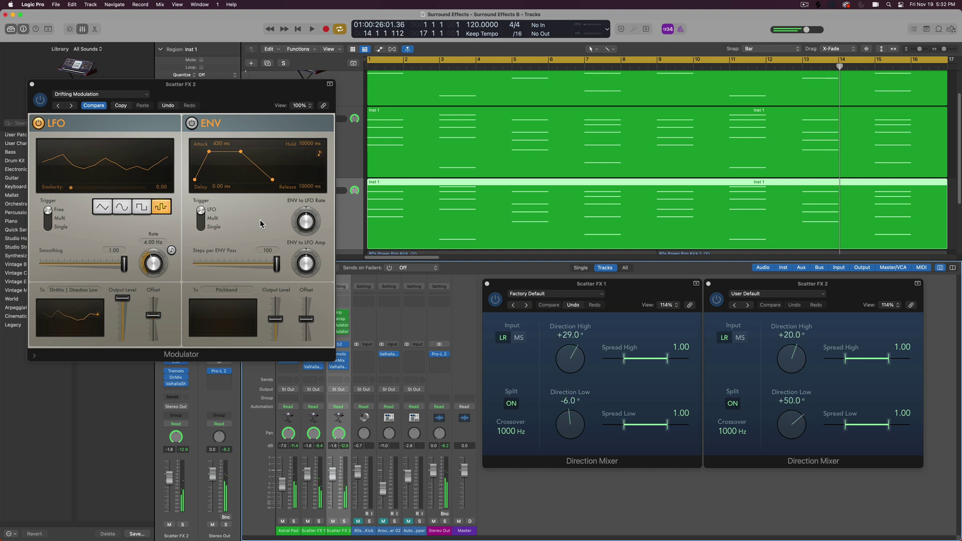
{"action": "key", "text": "super+w"}
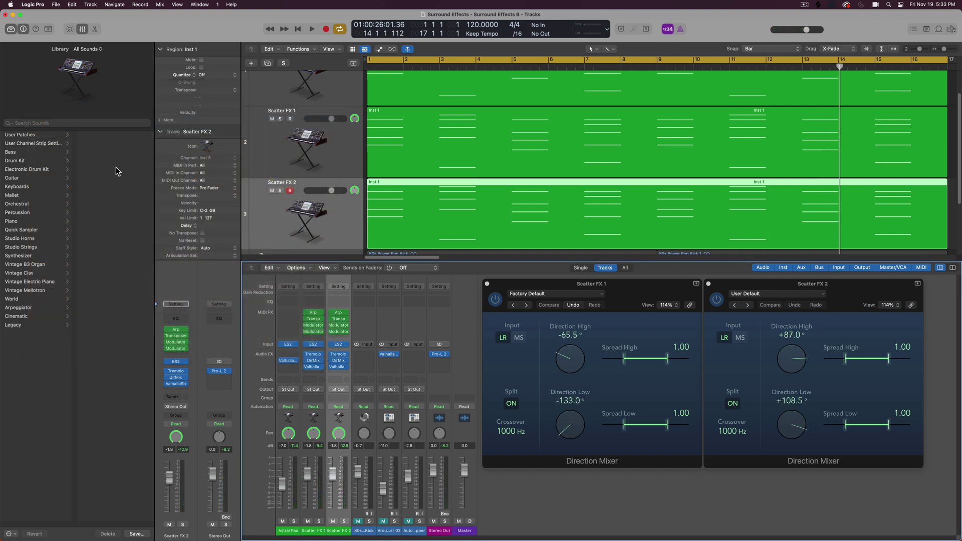
Open Scatter FX 2's ES2 and set one filter parameter to 0.628 and filter blend to 0.64.
{"action": "left_click", "coordinate": [339, 347]}
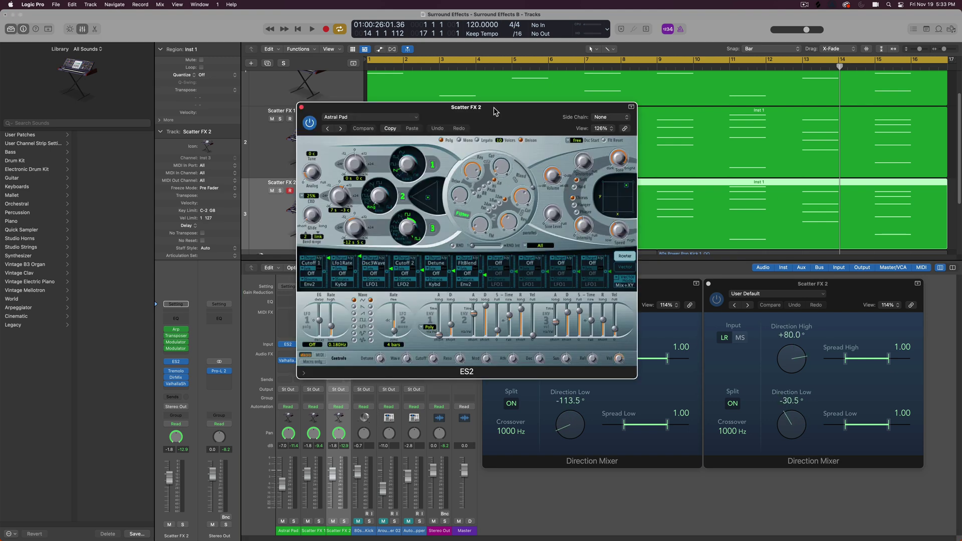
{"action": "left_click_drag", "start_coordinate": [496, 120], "coordinate": [280, 121]}
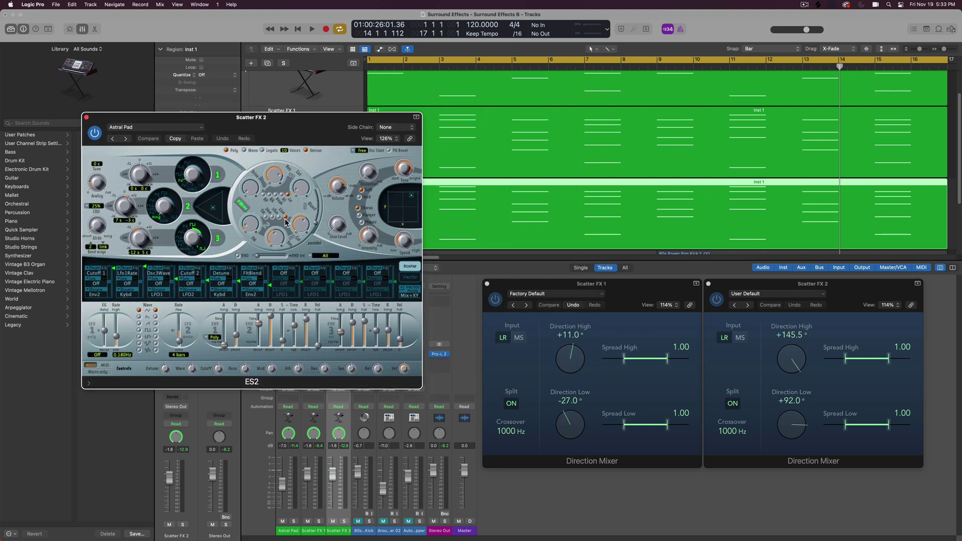
{"action": "left_click_drag", "start_coordinate": [306, 226], "coordinate": [255, 226]}
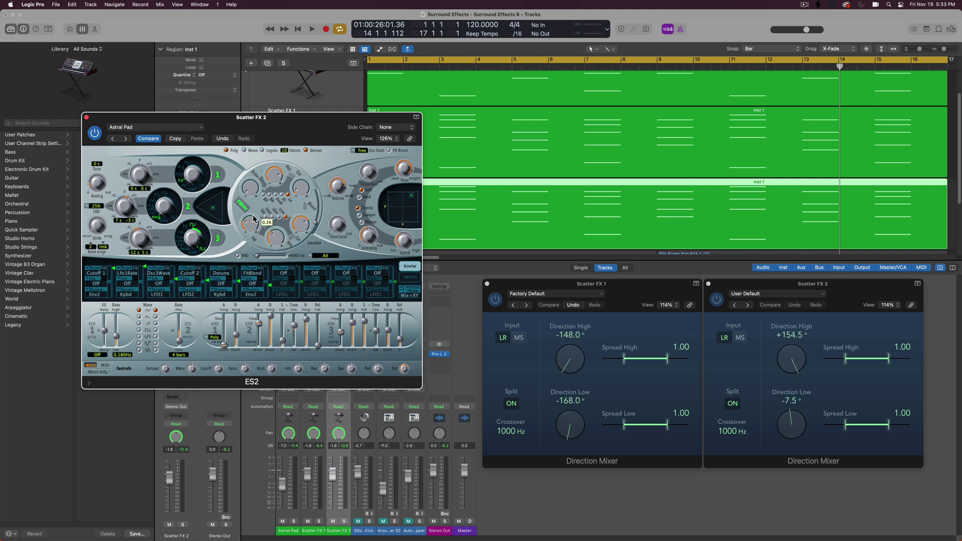
{"action": "left_click_drag", "start_coordinate": [314, 229], "coordinate": [317, 218]}
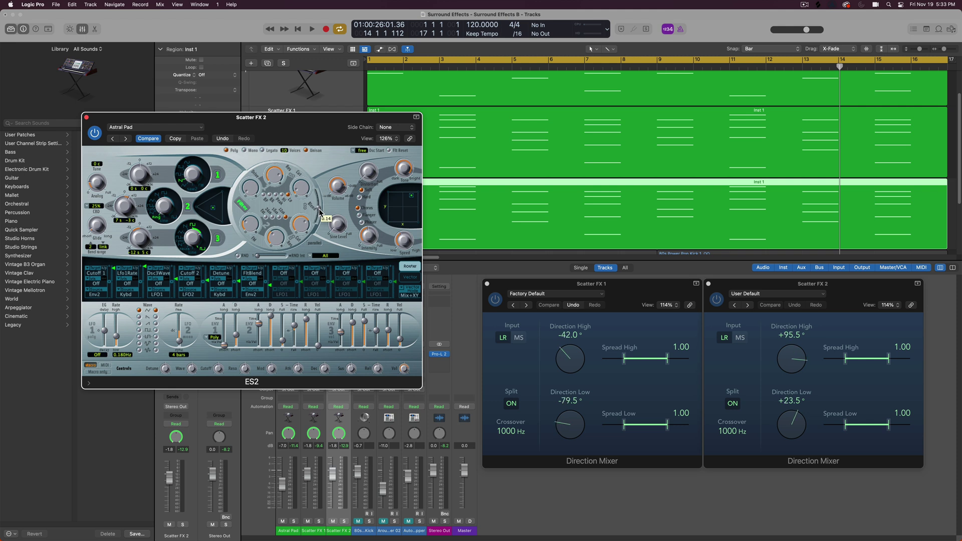
{"action": "left_click", "coordinate": [275, 181]}
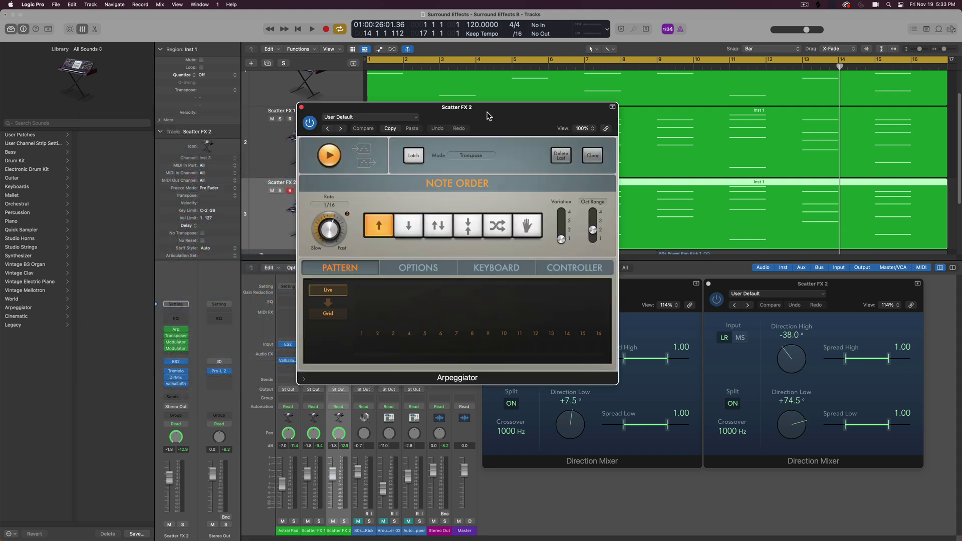
Change Scatter FX 2's Arpeggiator Rate to 1/8 triplet and Direction Mixer Crossover to 1600 Hz.
{"action": "left_click_drag", "start_coordinate": [488, 117], "coordinate": [277, 111]}
{"action": "scroll", "coordinate": [118, 230], "scroll_direction": "down", "scroll_amount": 1}
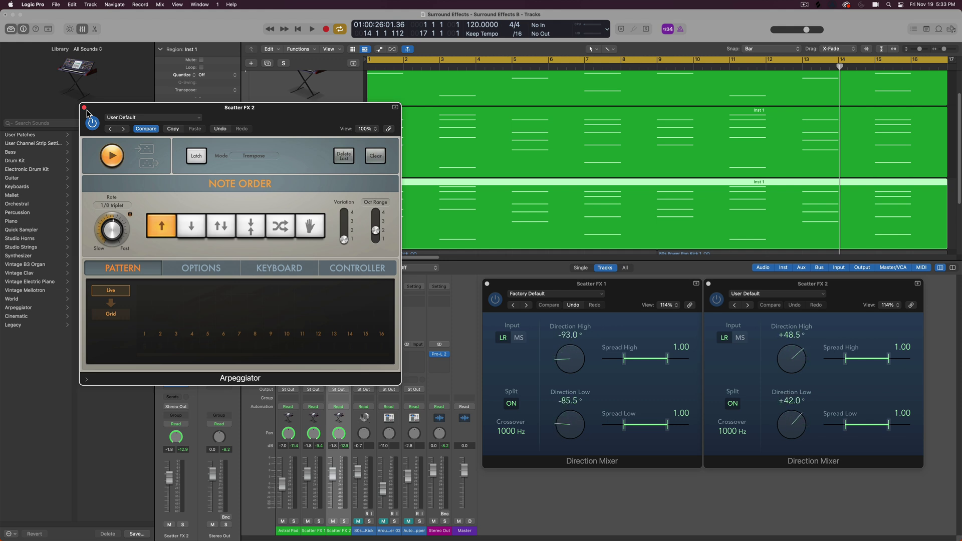
{"action": "left_click_drag", "start_coordinate": [727, 433], "coordinate": [726, 413]}
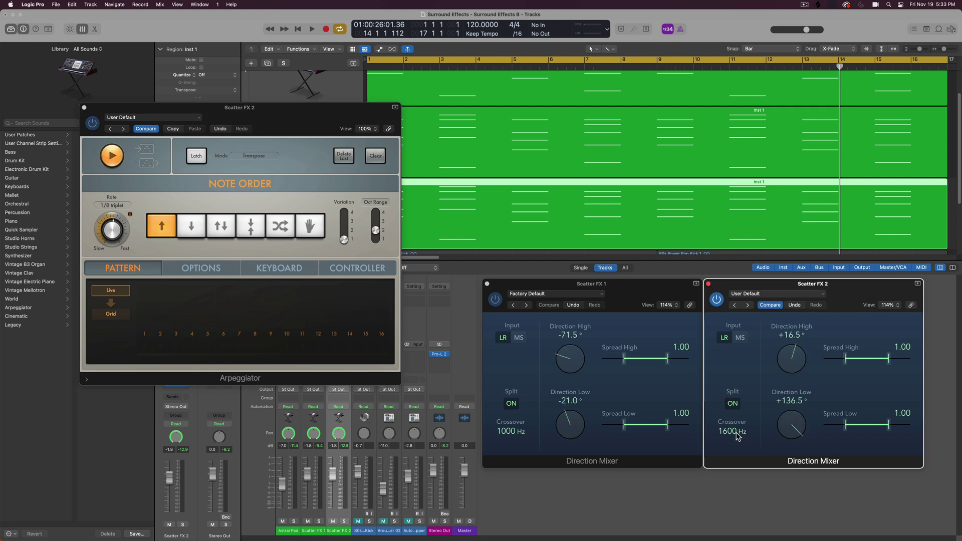
Play the mix, close the Arpeggiator window, and raise Scatter FX 1's fader slightly.
{"action": "key", "text": "space"}
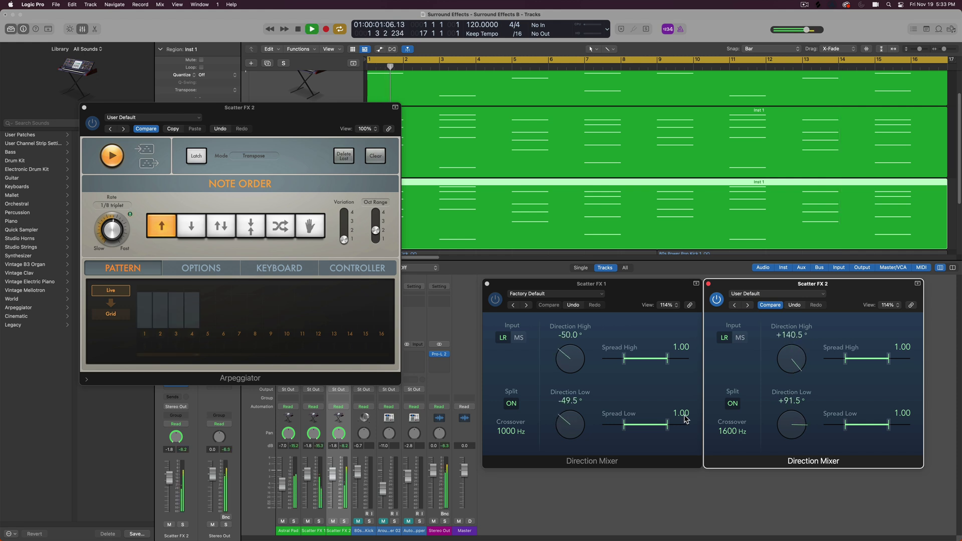
{"action": "left_click", "coordinate": [84, 107]}
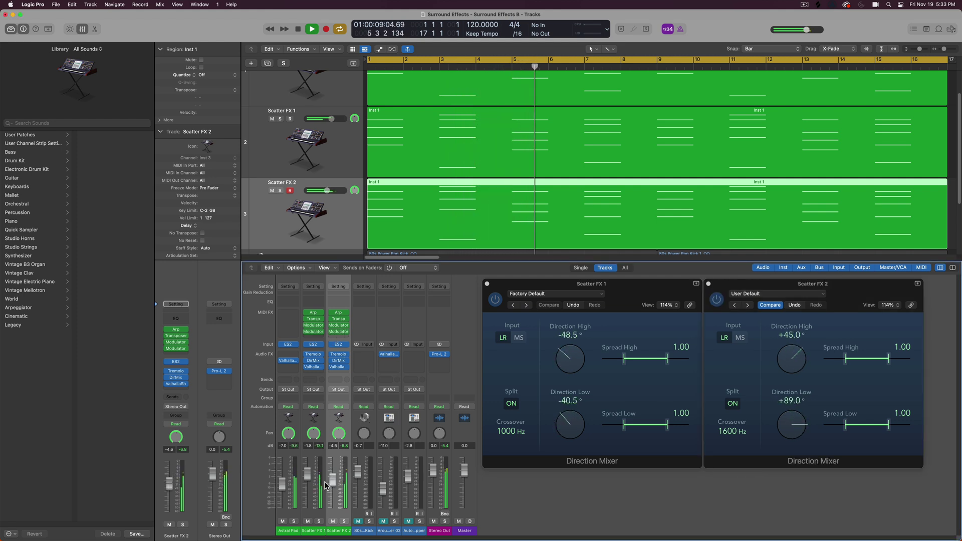
{"action": "left_click_drag", "start_coordinate": [308, 474], "coordinate": [311, 473]}
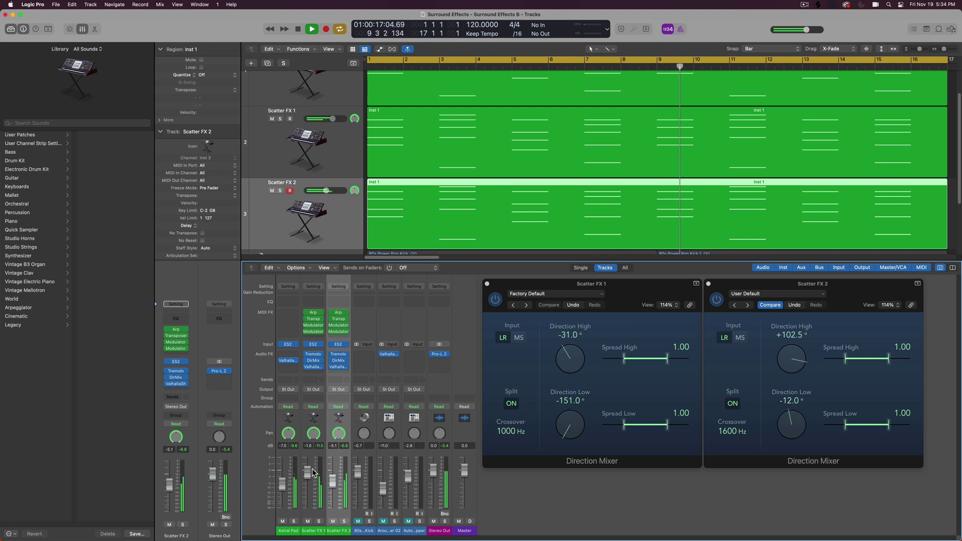
Stop playback and select the drum tracks starting from the 80s Power Pop Kick.
{"action": "key", "text": "space"}
{"action": "left_click", "coordinate": [365, 531]}
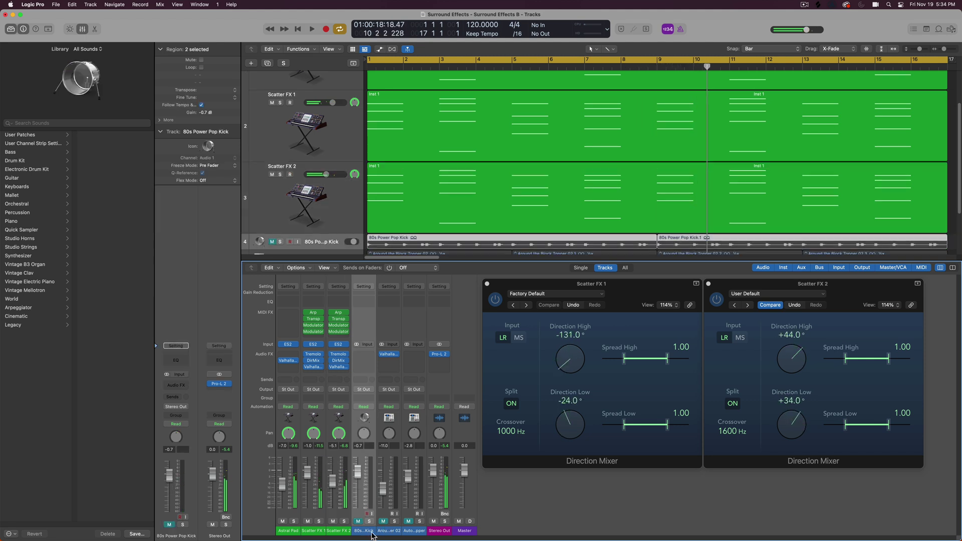
{"action": "left_click", "coordinate": [413, 530], "text": "shift"}
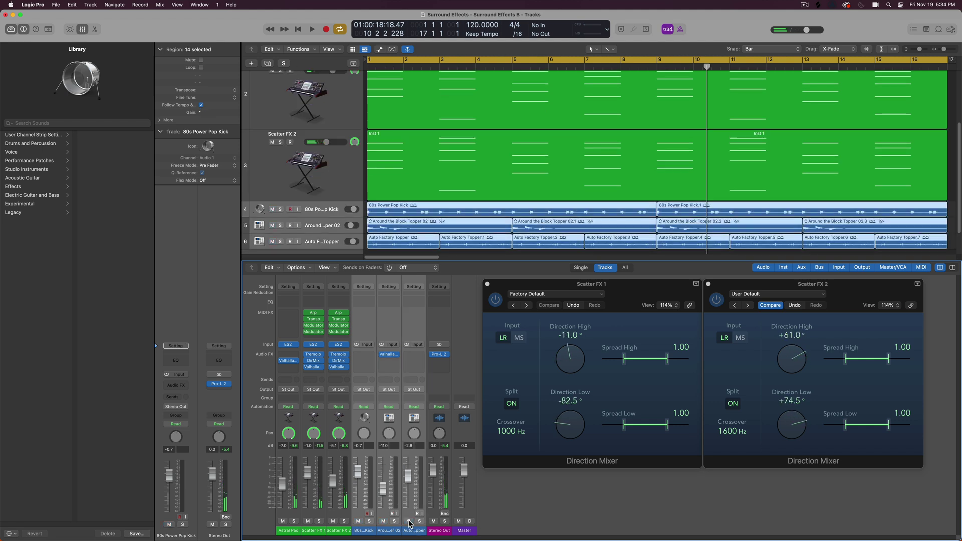
Reopen Scatter FX 1's Modulator window and play the arrangement.
{"action": "left_click", "coordinate": [315, 329]}
{"action": "key", "text": "space"}
{"action": "left_click_drag", "start_coordinate": [365, 97], "coordinate": [298, 76]}
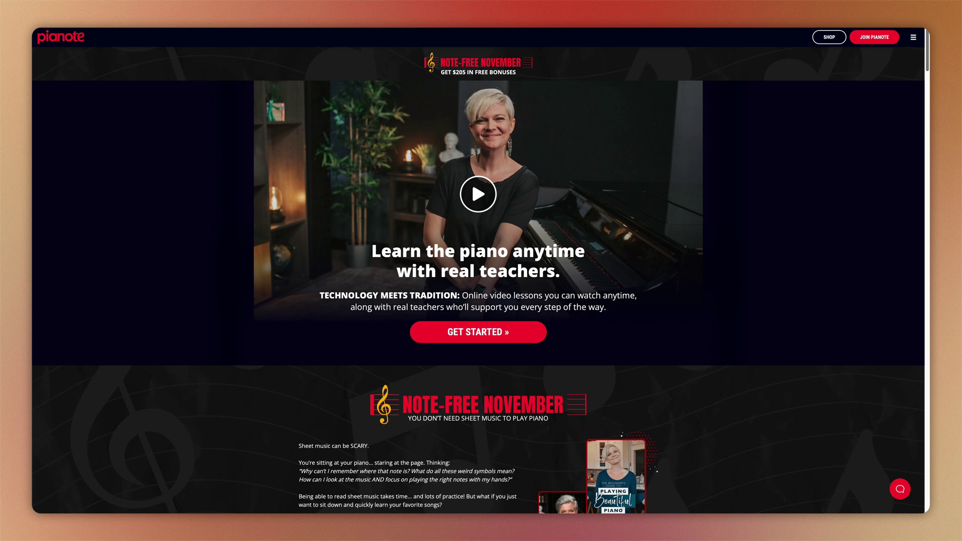
Scroll down the Pianote homepage.
{"action": "scroll", "coordinate": [478, 281], "scroll_direction": "down", "scroll_amount": 8}
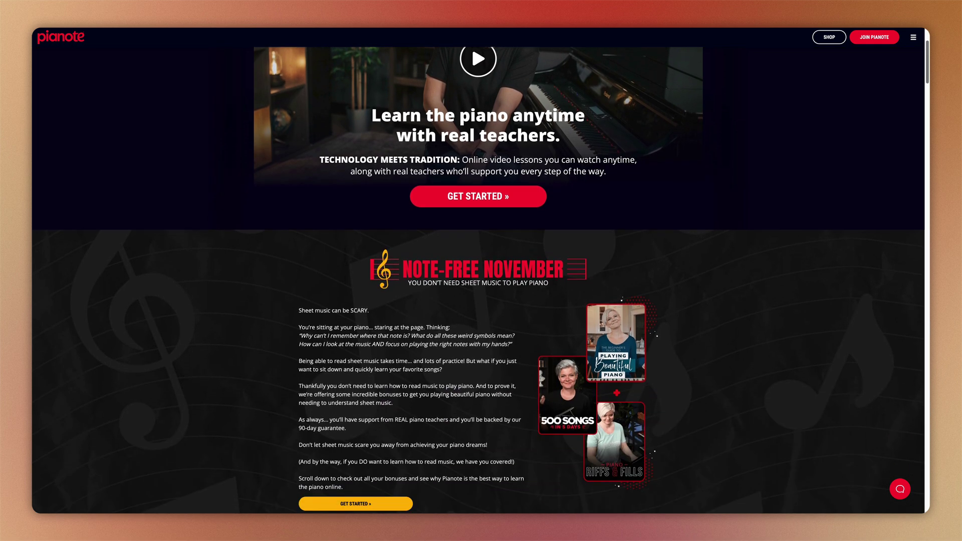
{"action": "scroll", "coordinate": [478, 281], "scroll_direction": "down", "scroll_amount": 5}
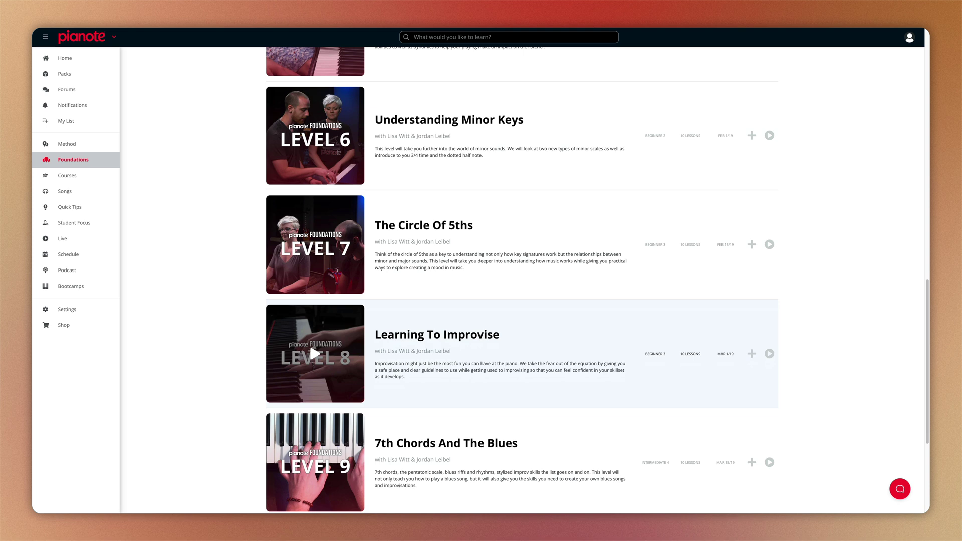
Open the Level 8 Learning To Improvise unit from the Foundations list.
{"action": "left_click", "coordinate": [315, 354]}
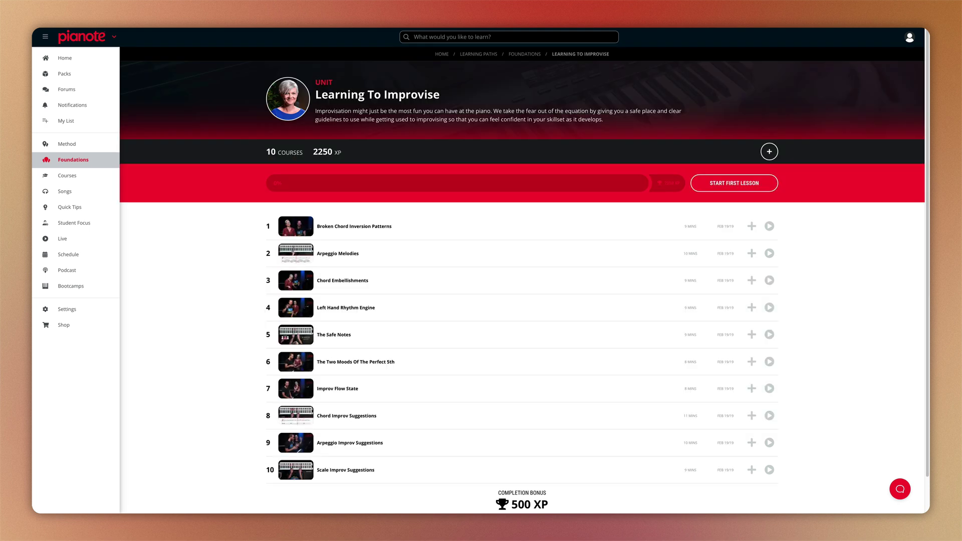